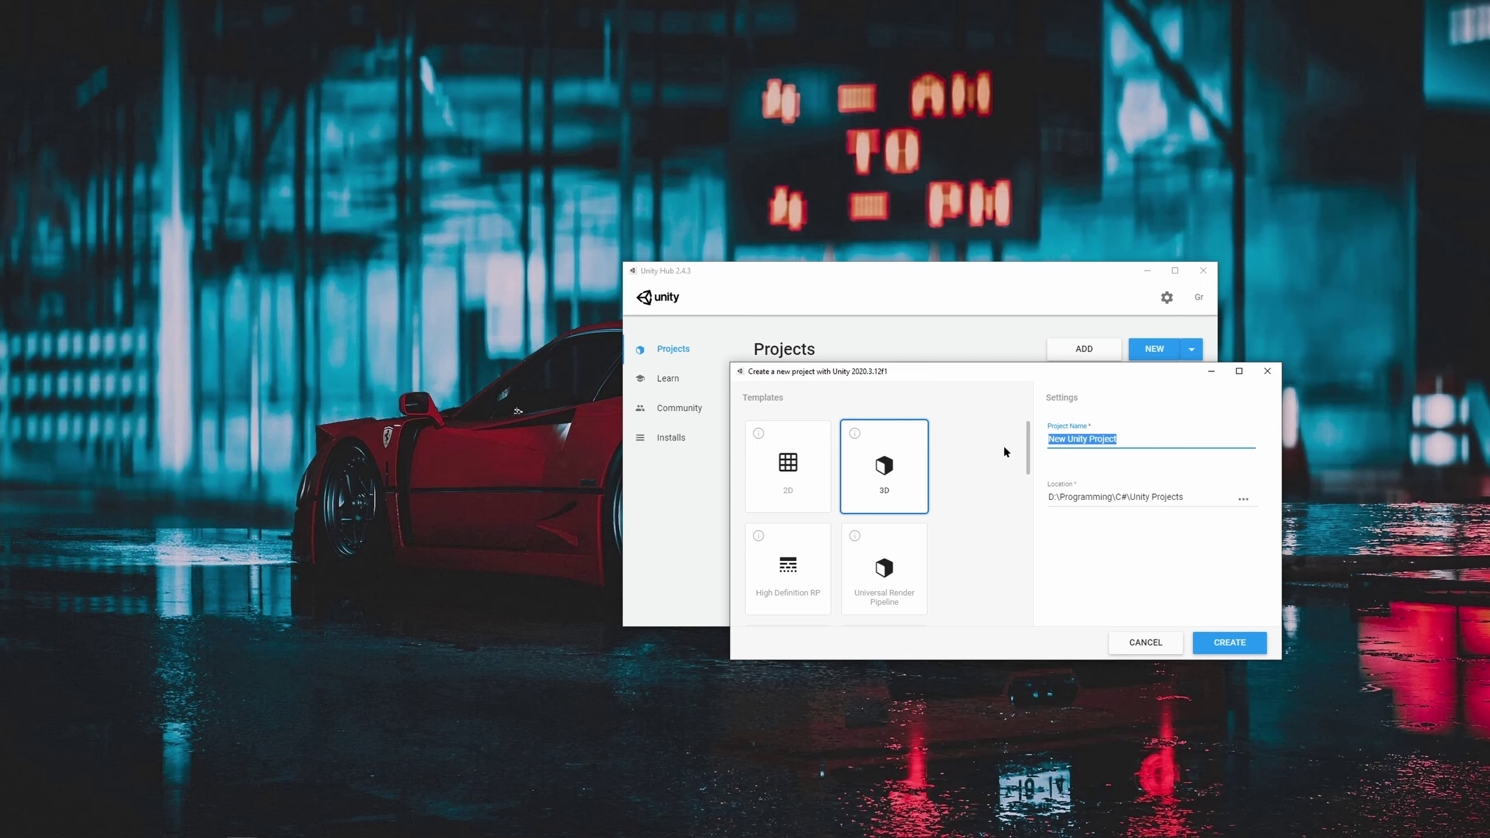
# Step: Enter VrYoutube as the name of the new 3D project and create it
pyautogui.write('VrYoutube')
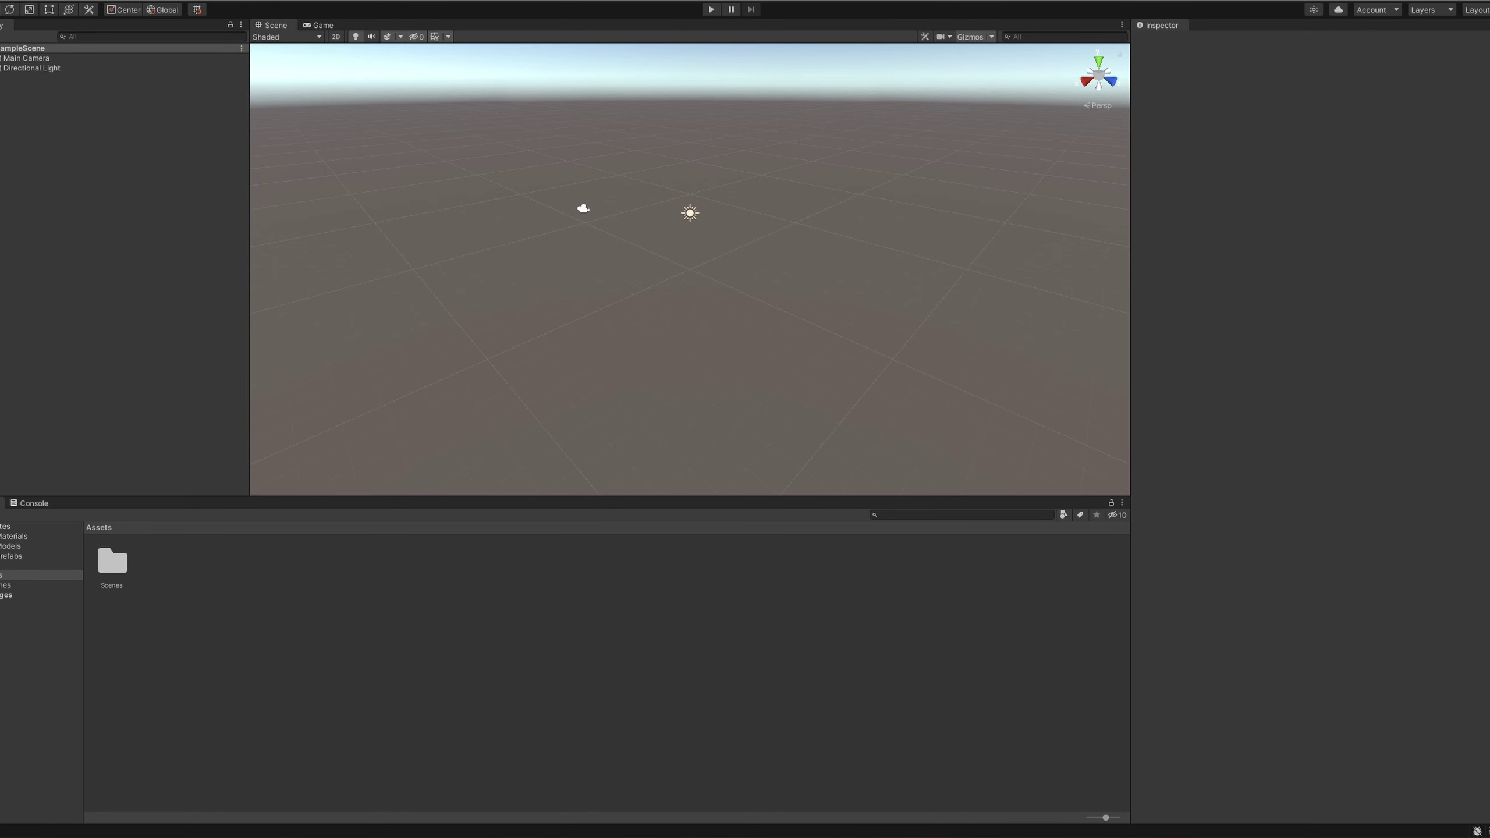
# Step: Add the open SampleScene to Build Settings and switch the platform to Android
pyautogui.click(5, 2)
pyautogui.click(53, 143)
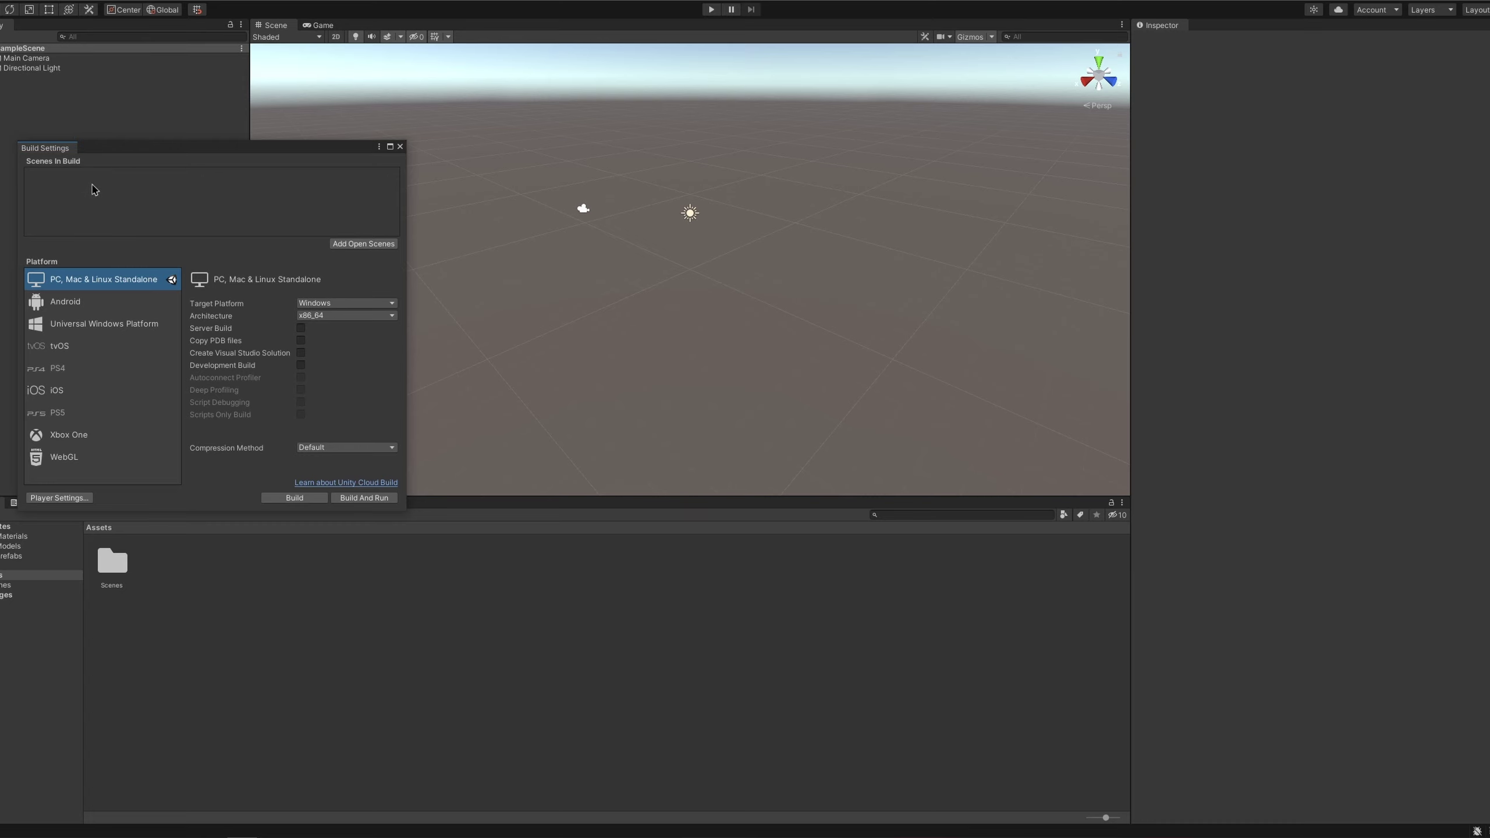
pyautogui.click(105, 304)
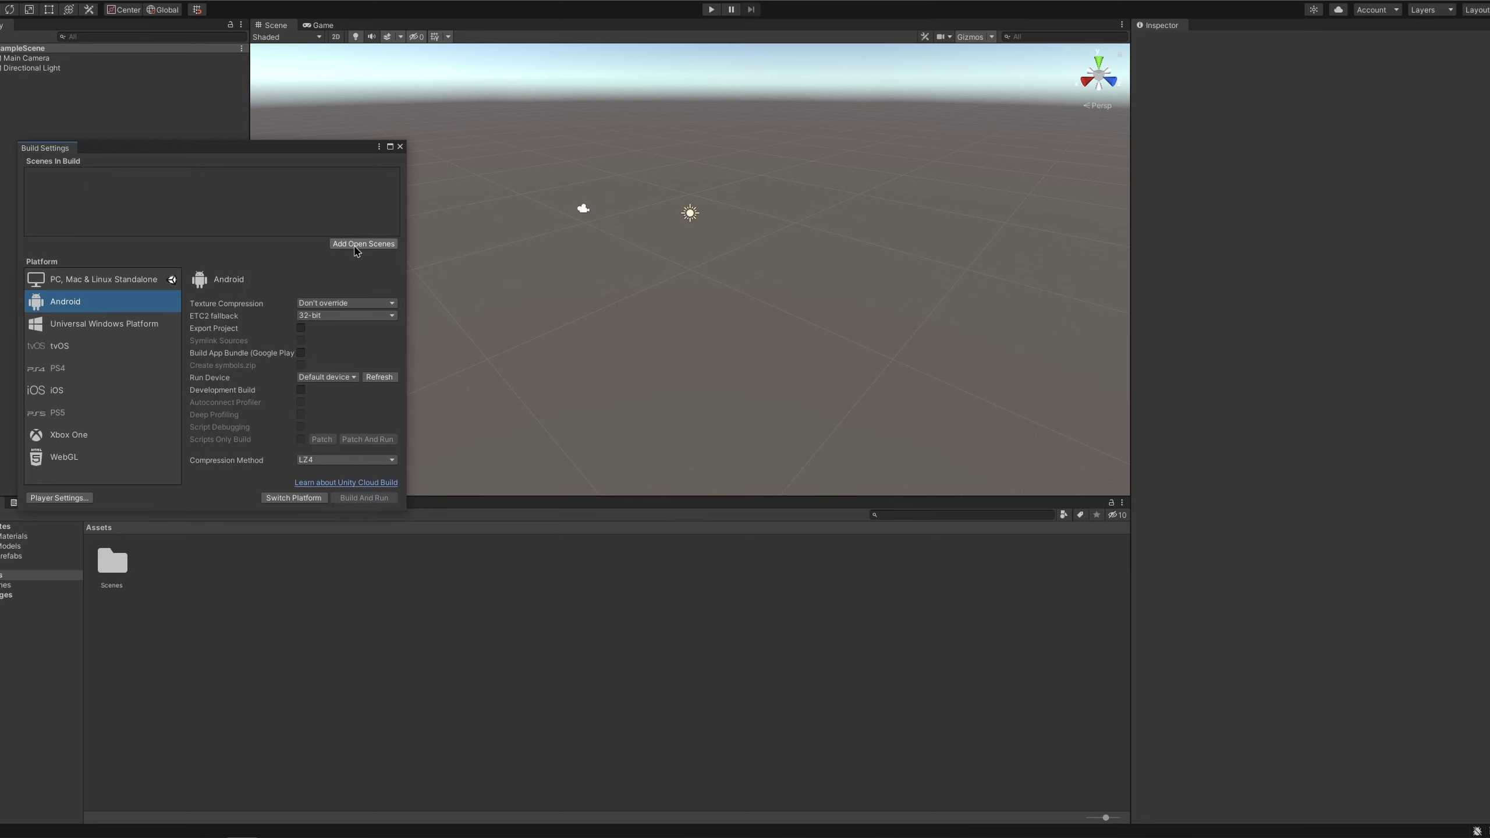
pyautogui.click(356, 247)
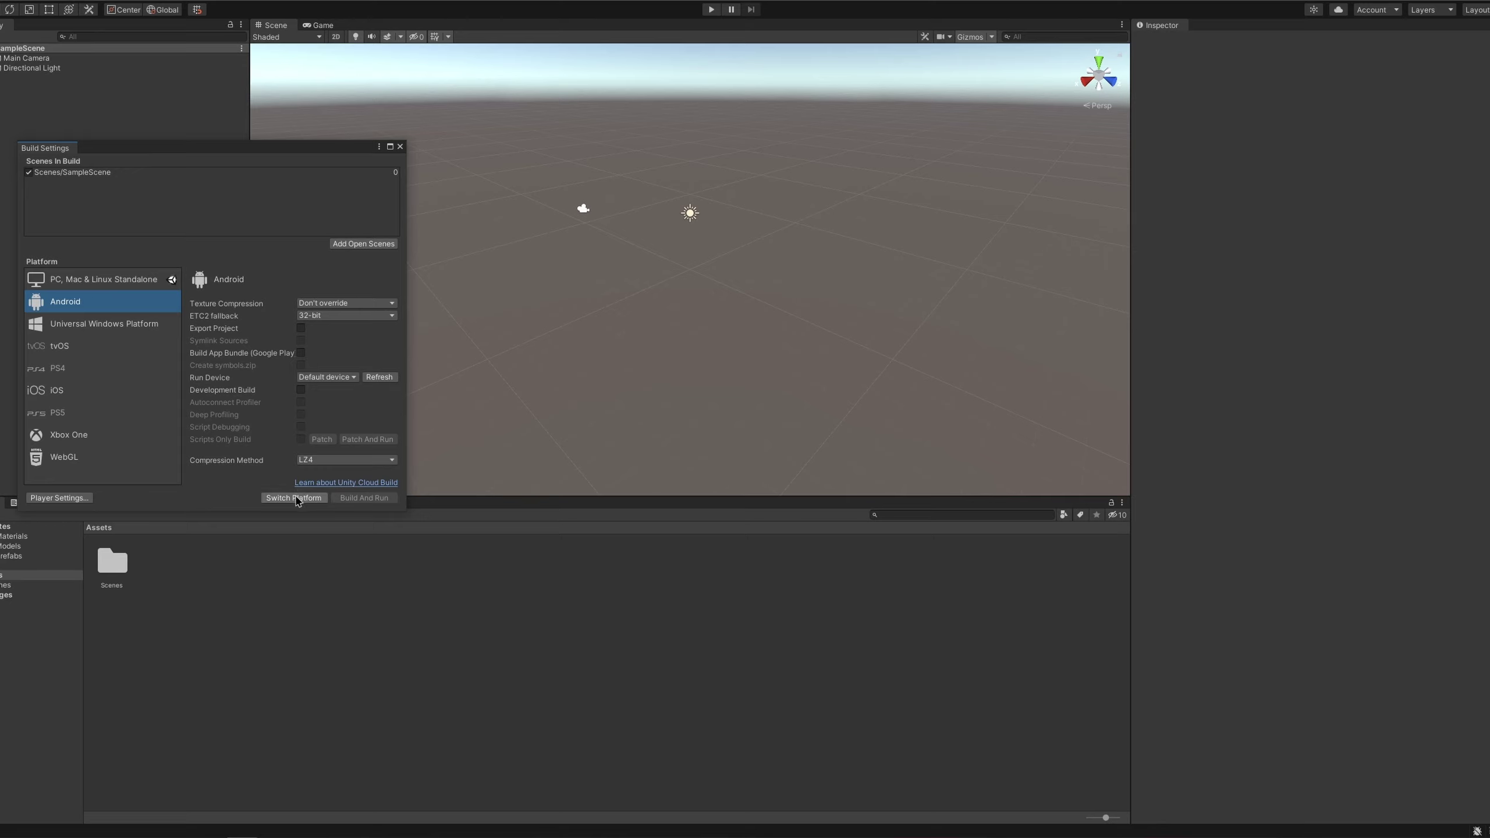
pyautogui.click(298, 498)
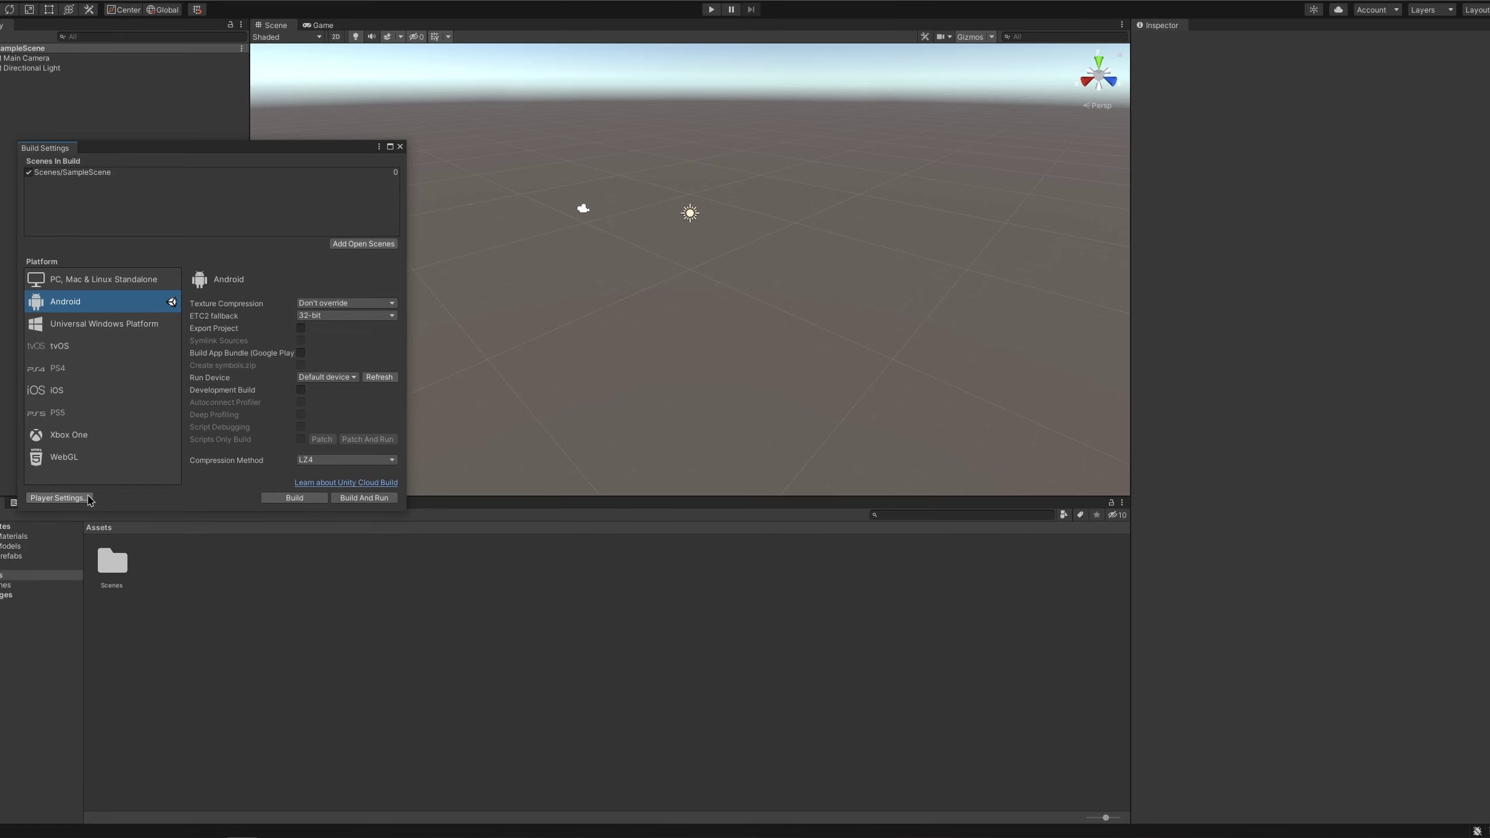
# Step: Replace the default company name in the Android Player Settings
pyautogui.click(59, 498)
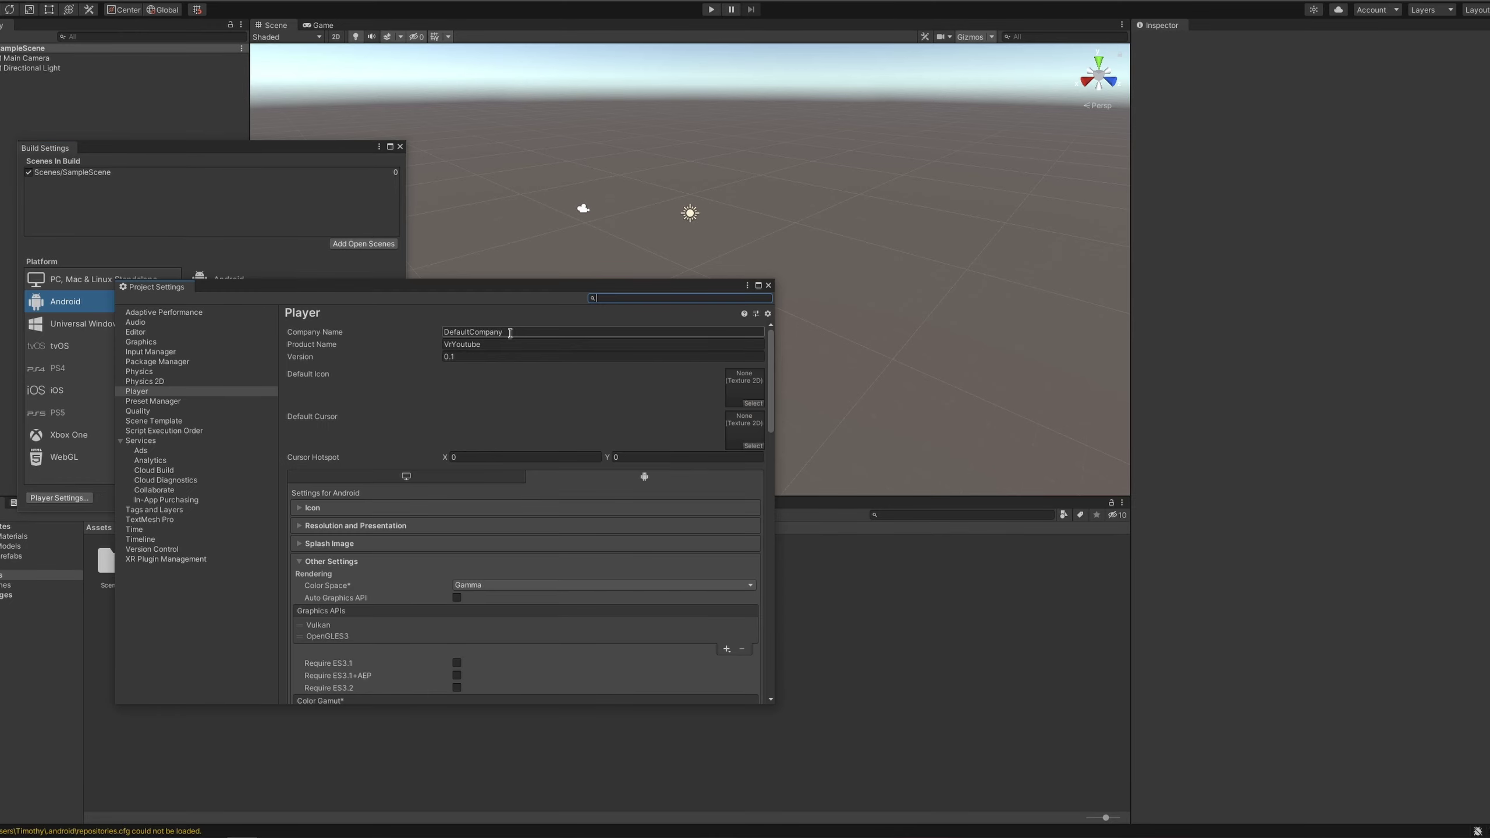
pyautogui.click(504, 333)
pyautogui.write('G')
pyautogui.press('Tab')
pyautogui.press('Tab')
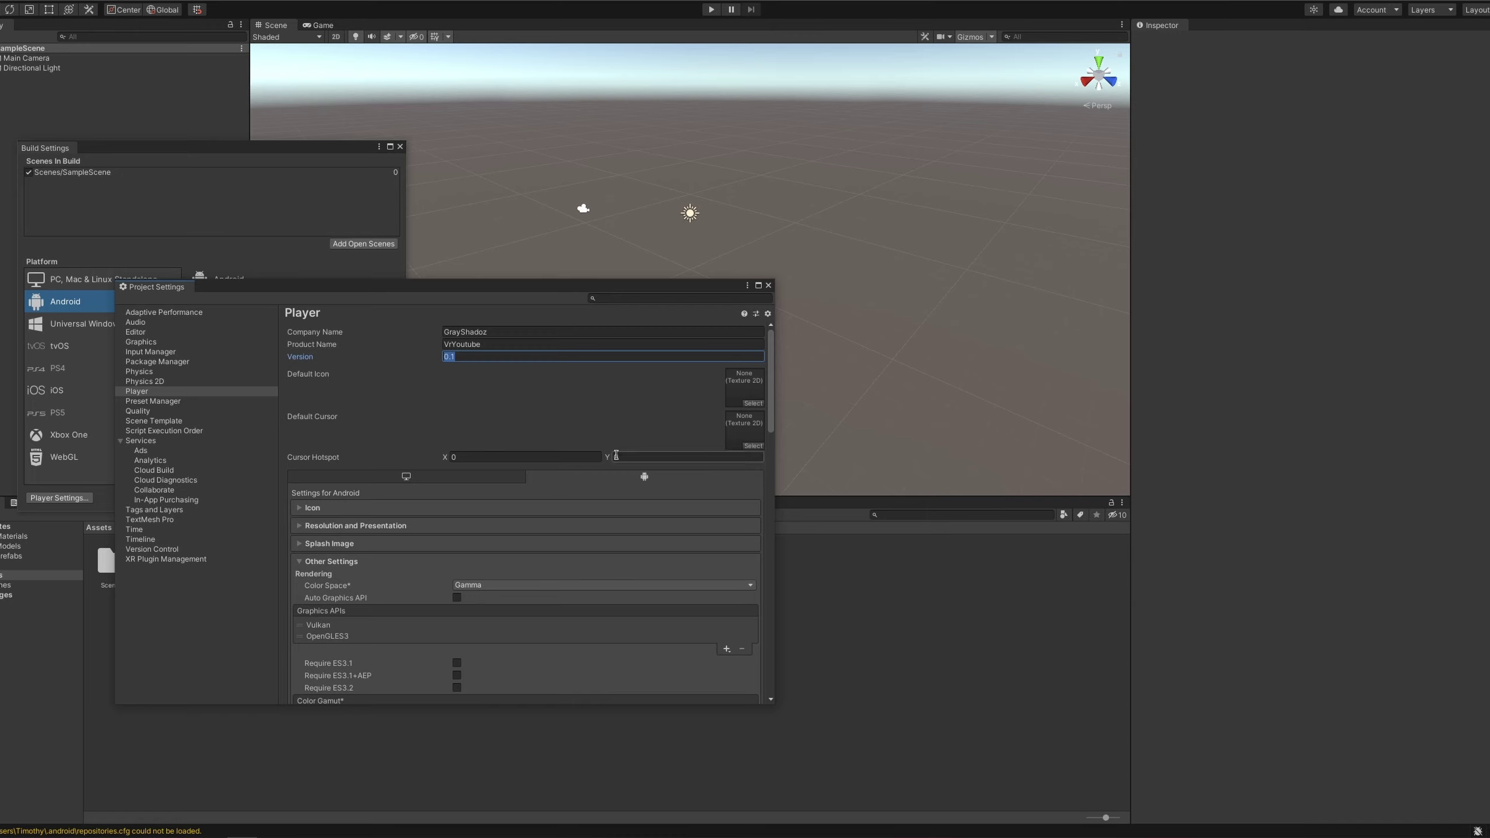
# Step: Keep OpenGLES3 as the only graphics API and set Minimum API Level to Android 6.0 Marshmallow
pyautogui.scroll(-2, 569, 498)
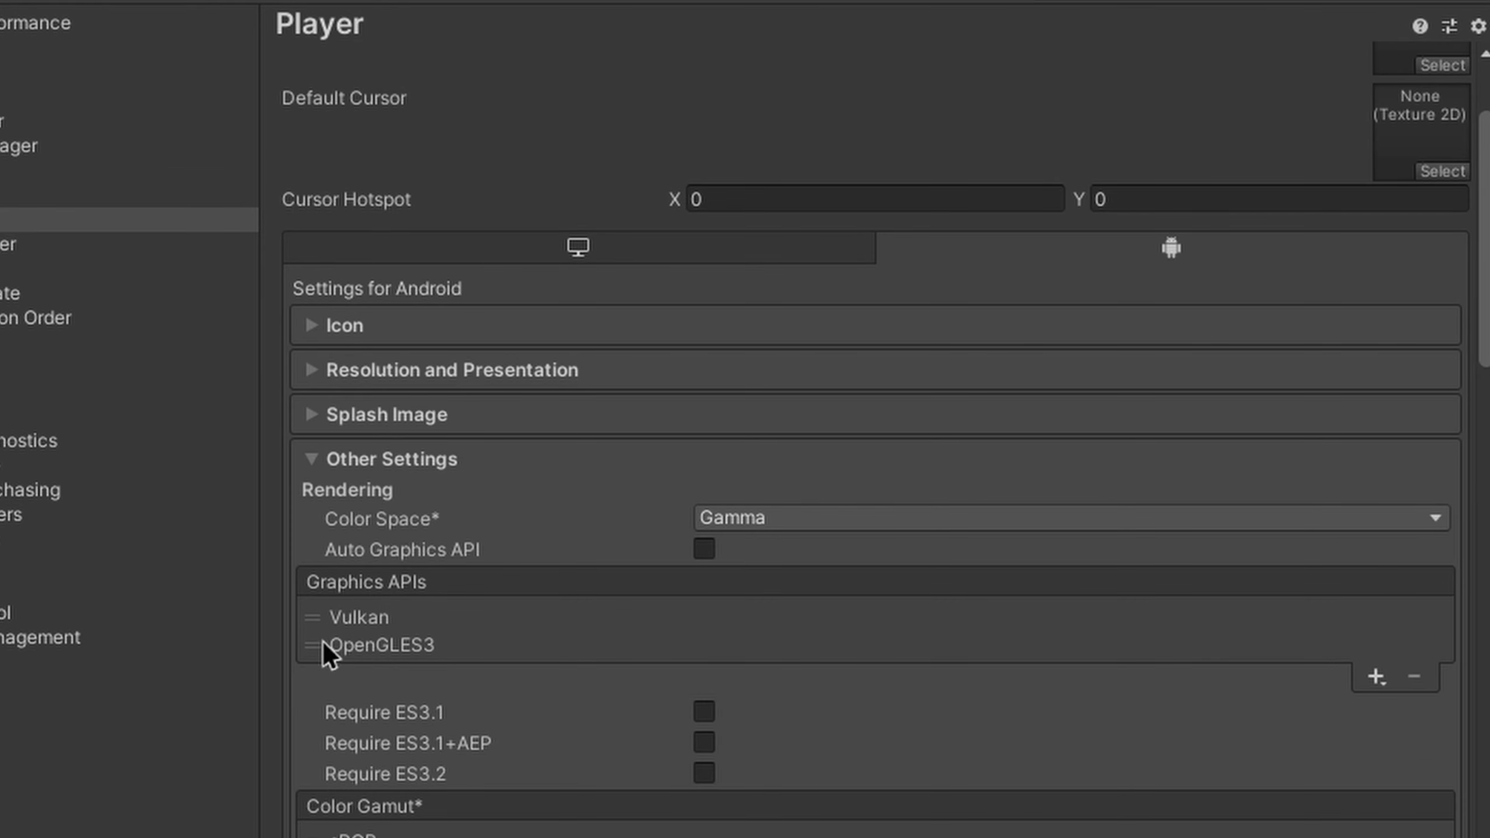
pyautogui.moveTo(328, 654); pyautogui.dragTo(320, 615)
pyautogui.click(389, 652)
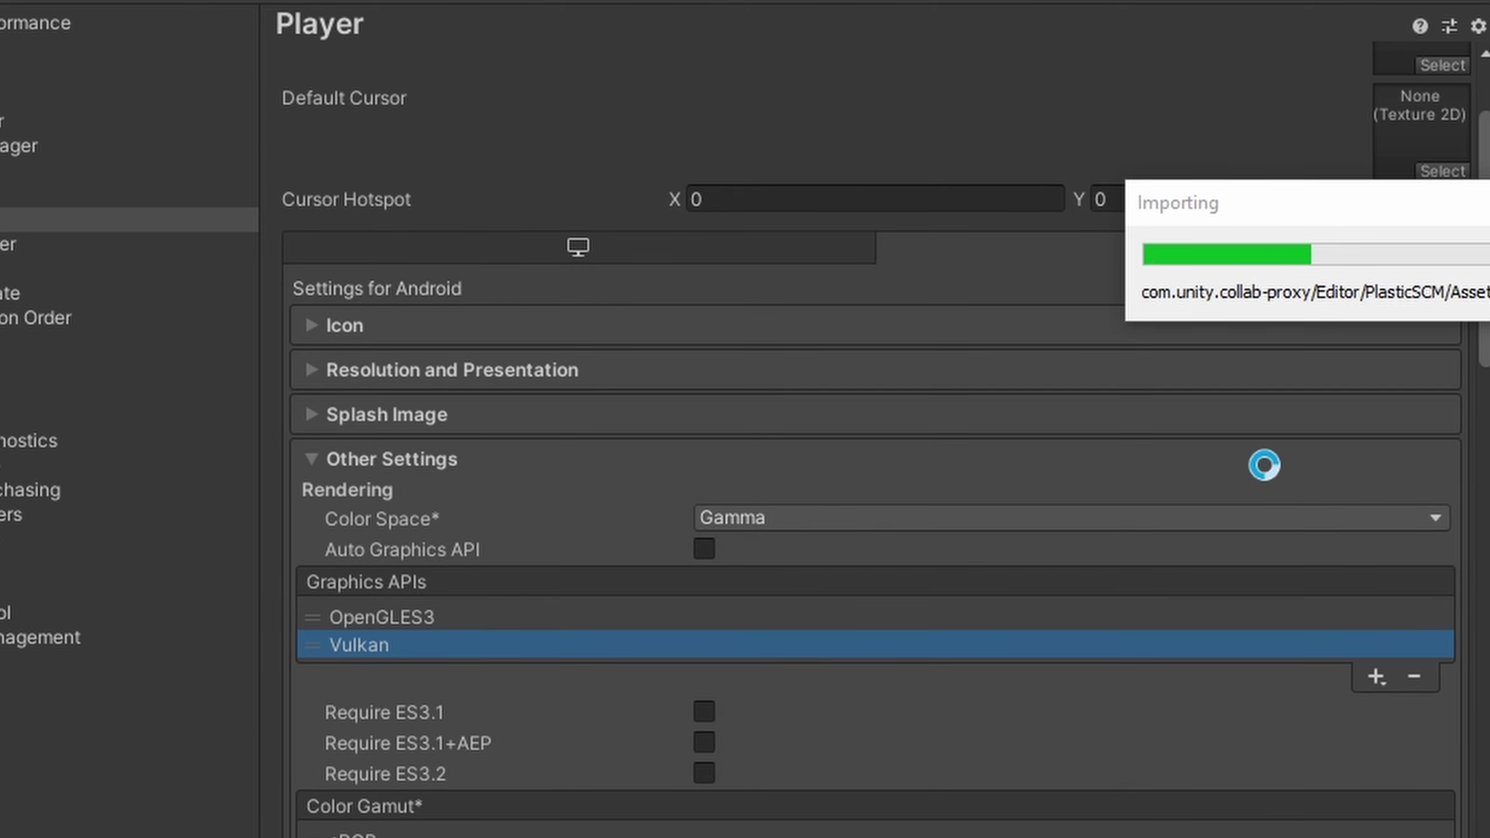
pyautogui.click(572, 620)
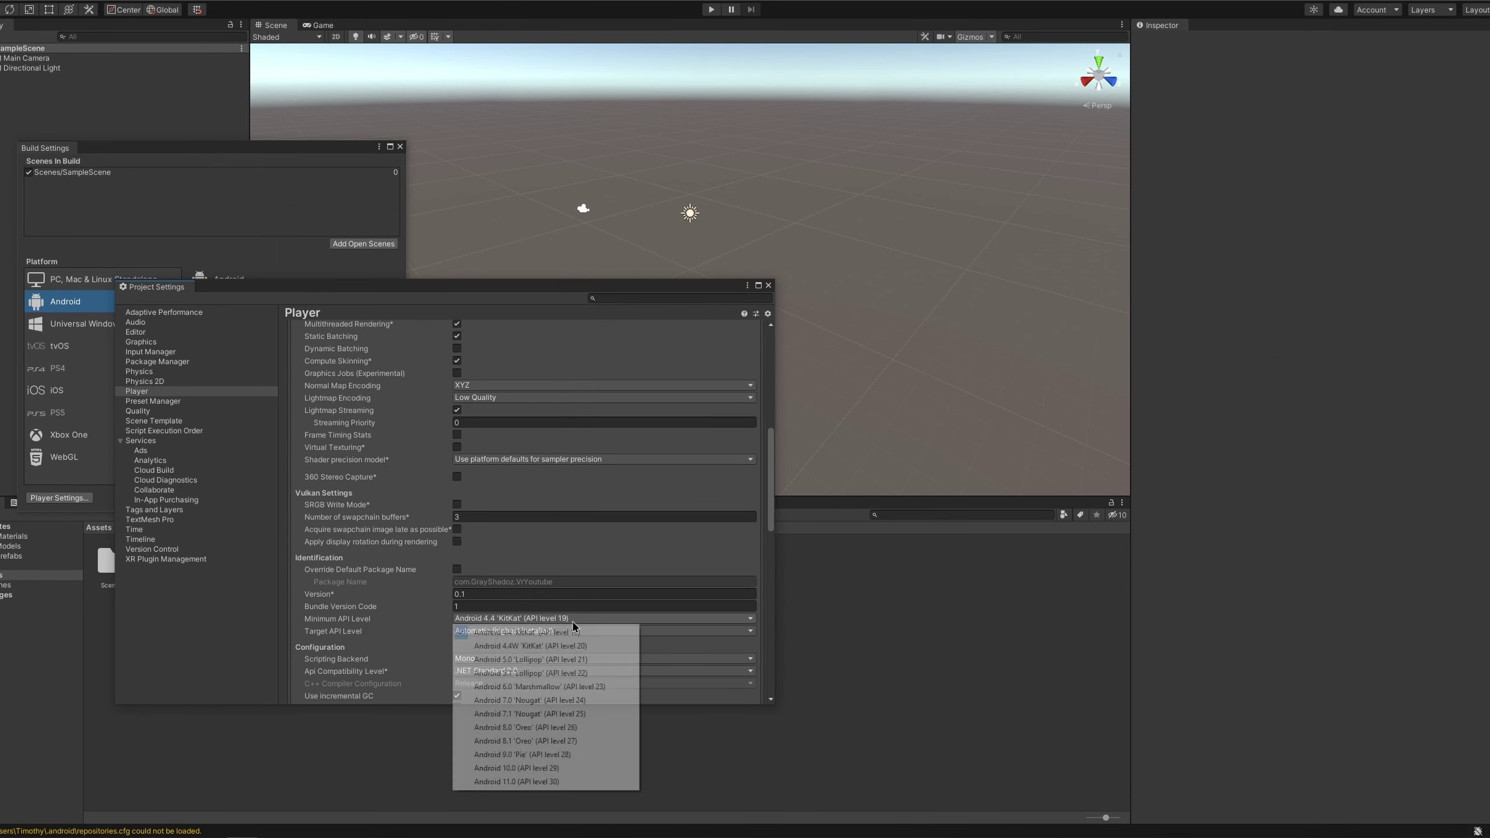
pyautogui.click(599, 687)
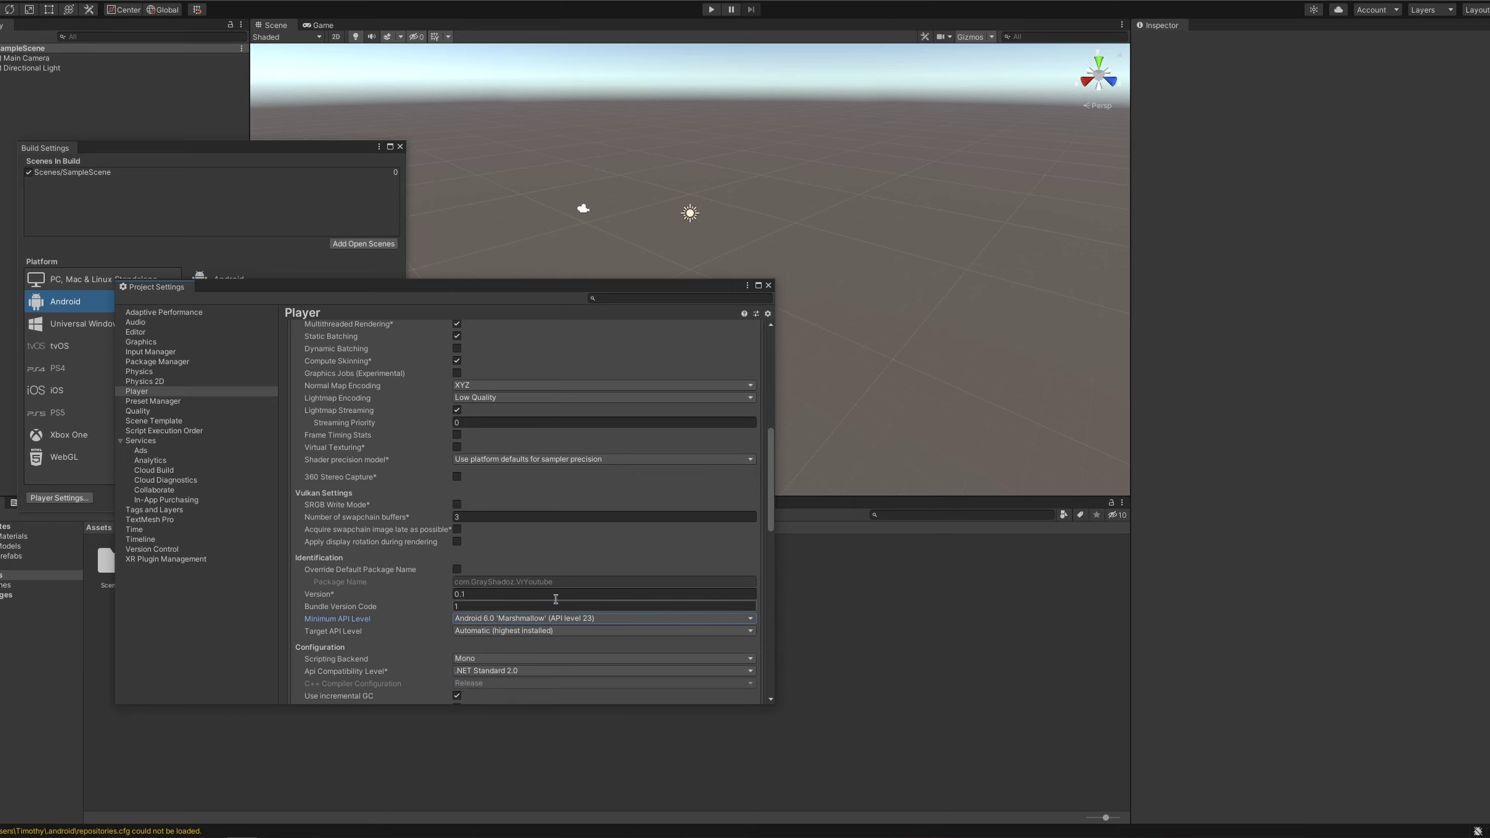
pyautogui.scroll(8, 560, 578)
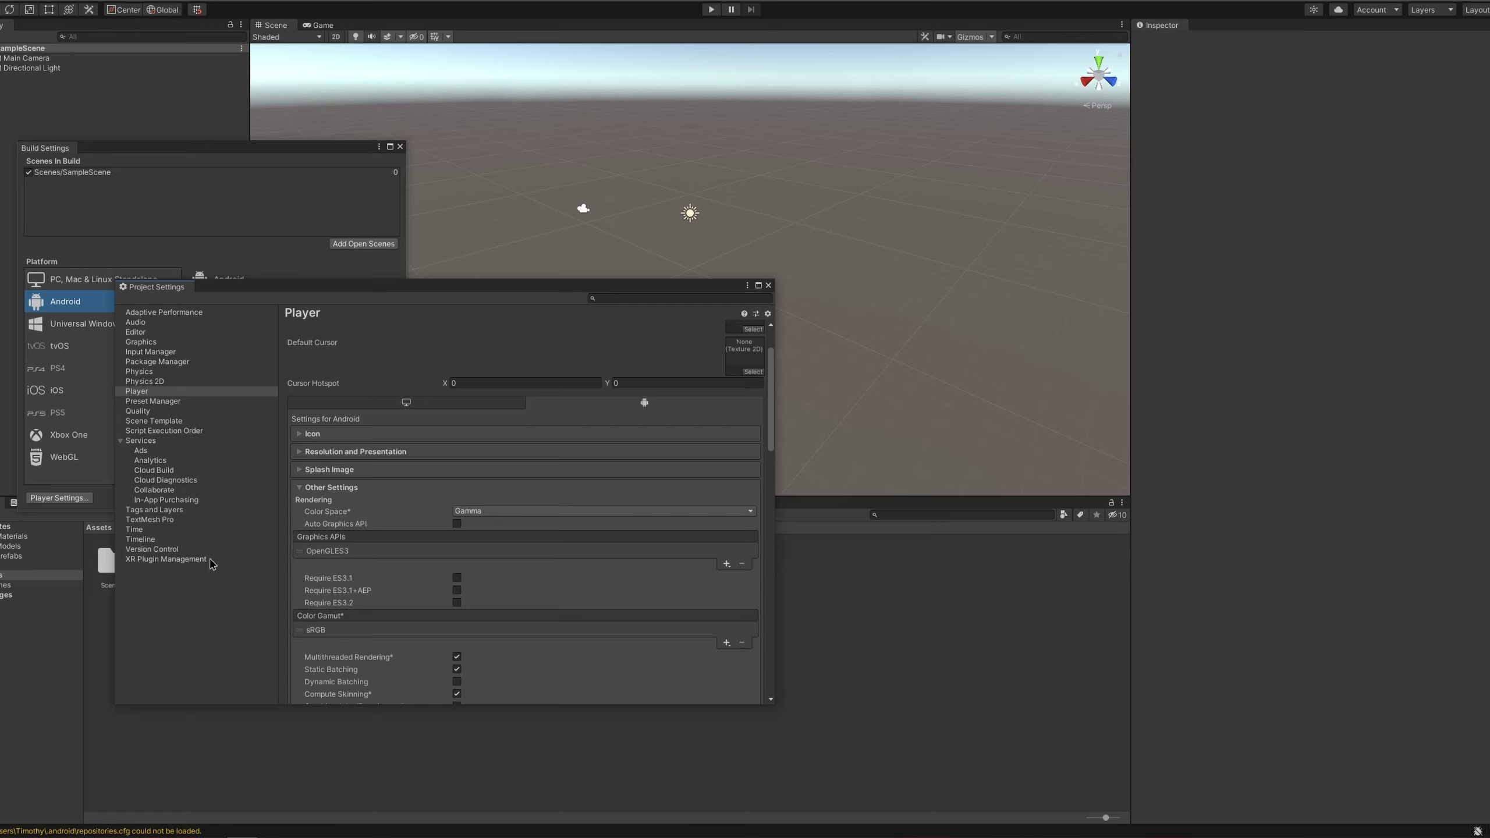
# Step: Install XR Plug-in Management with the Oculus provider enabled, then close Project and Build Settings
pyautogui.click(184, 560)
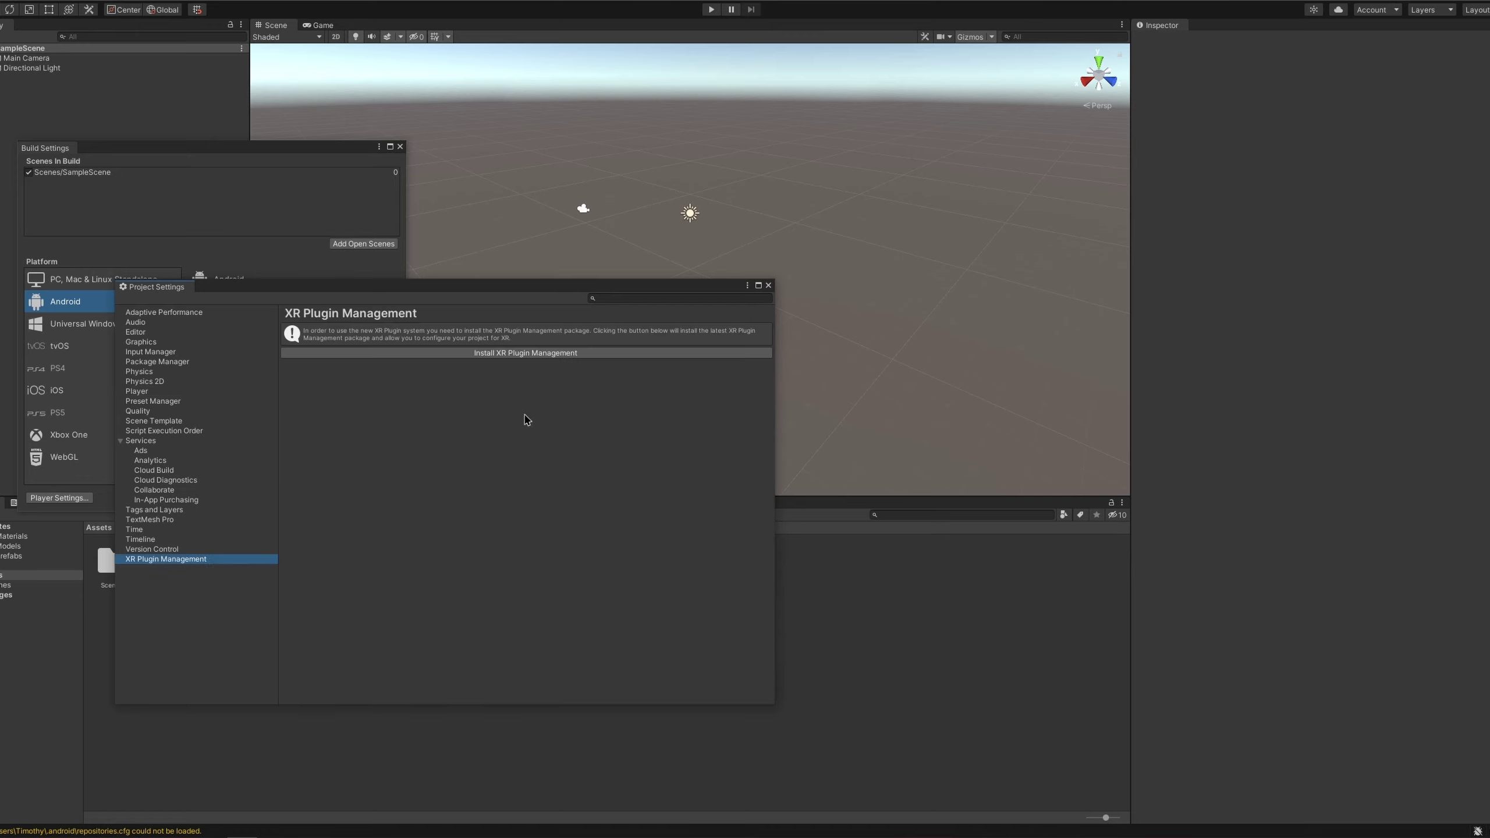
pyautogui.click(528, 353)
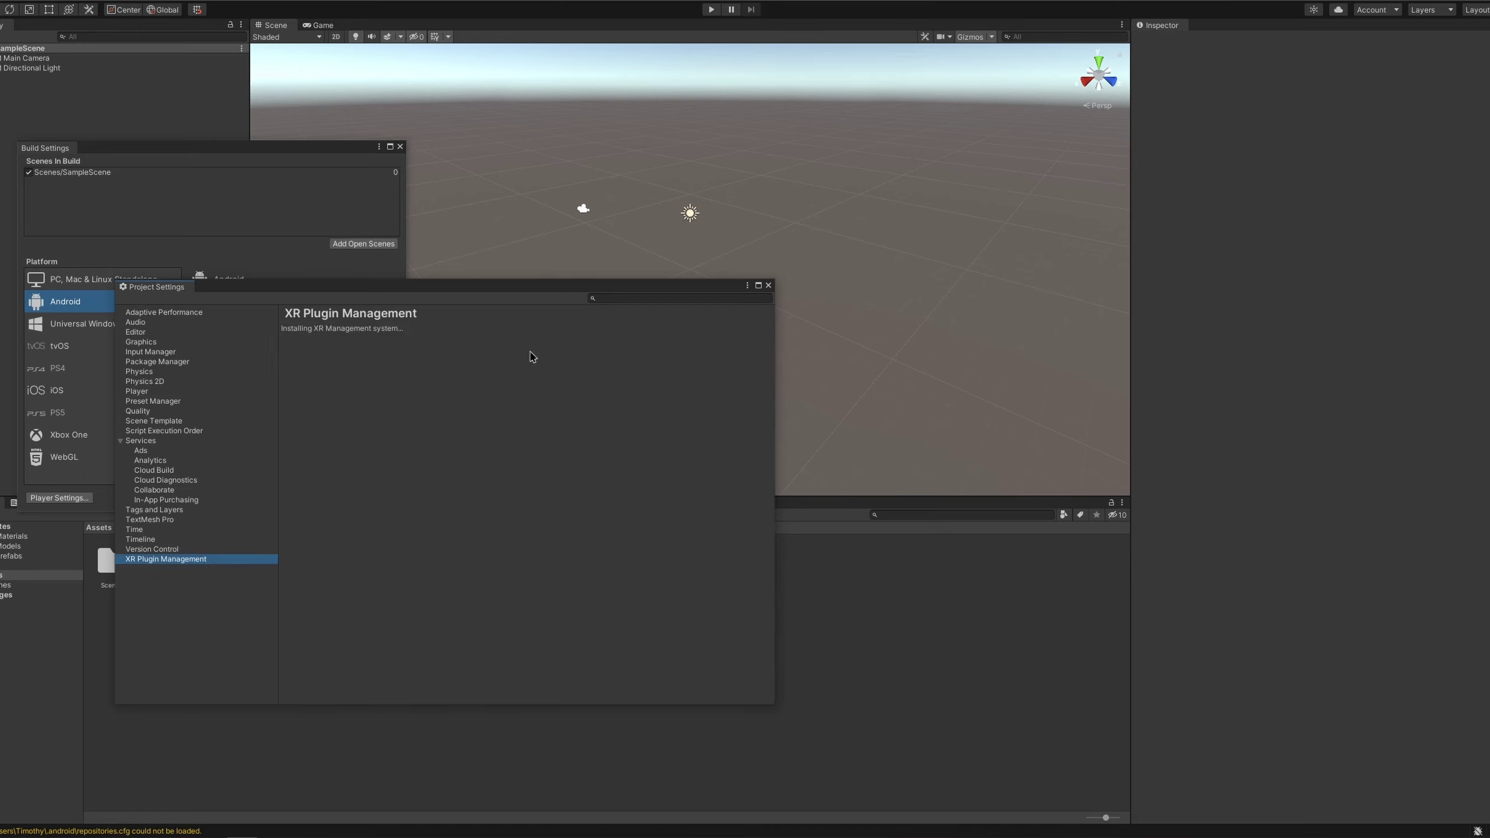
pyautogui.click(292, 405)
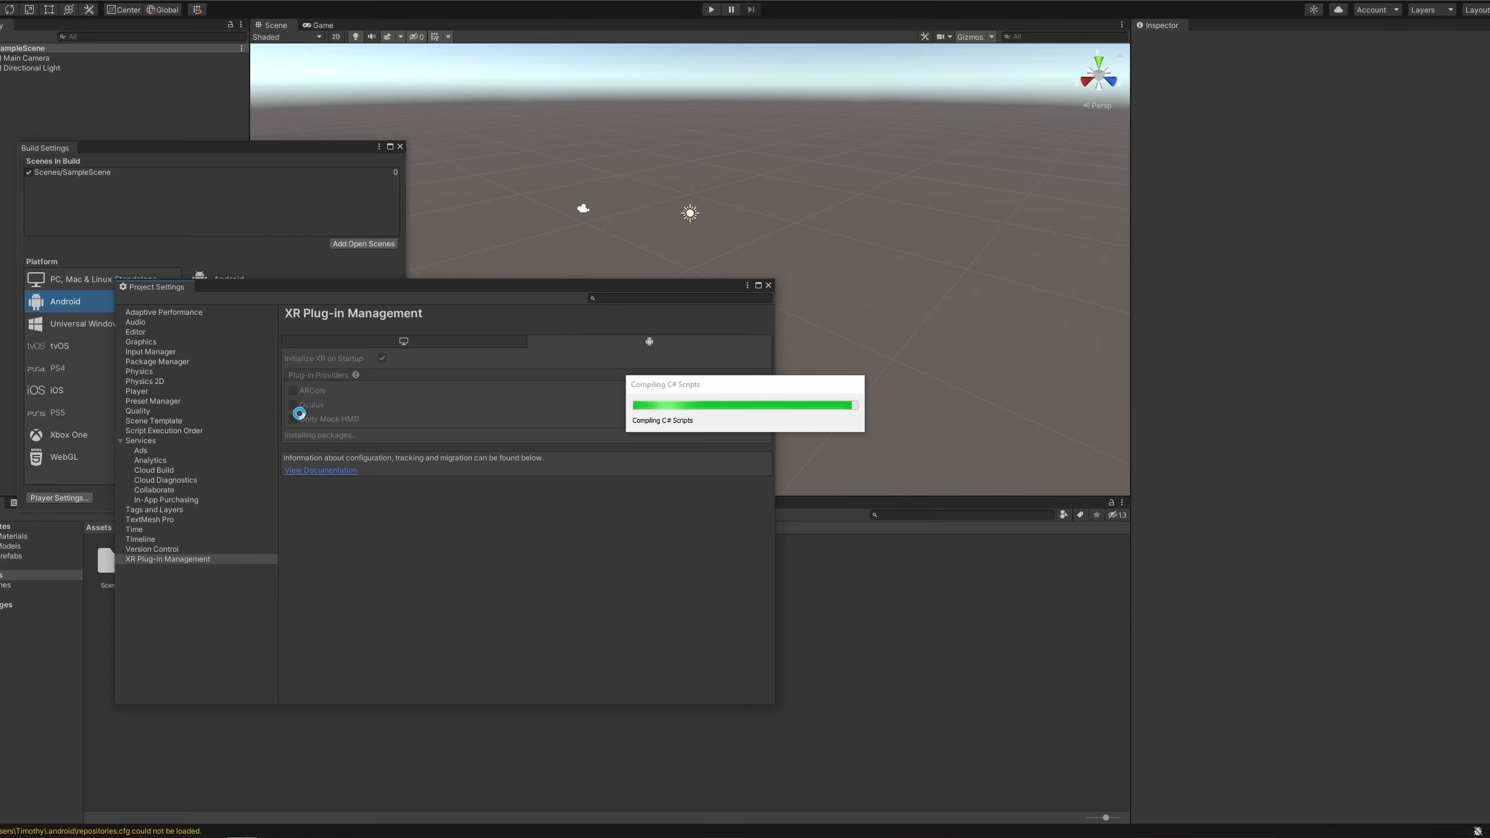
pyautogui.click(769, 286)
pyautogui.click(400, 147)
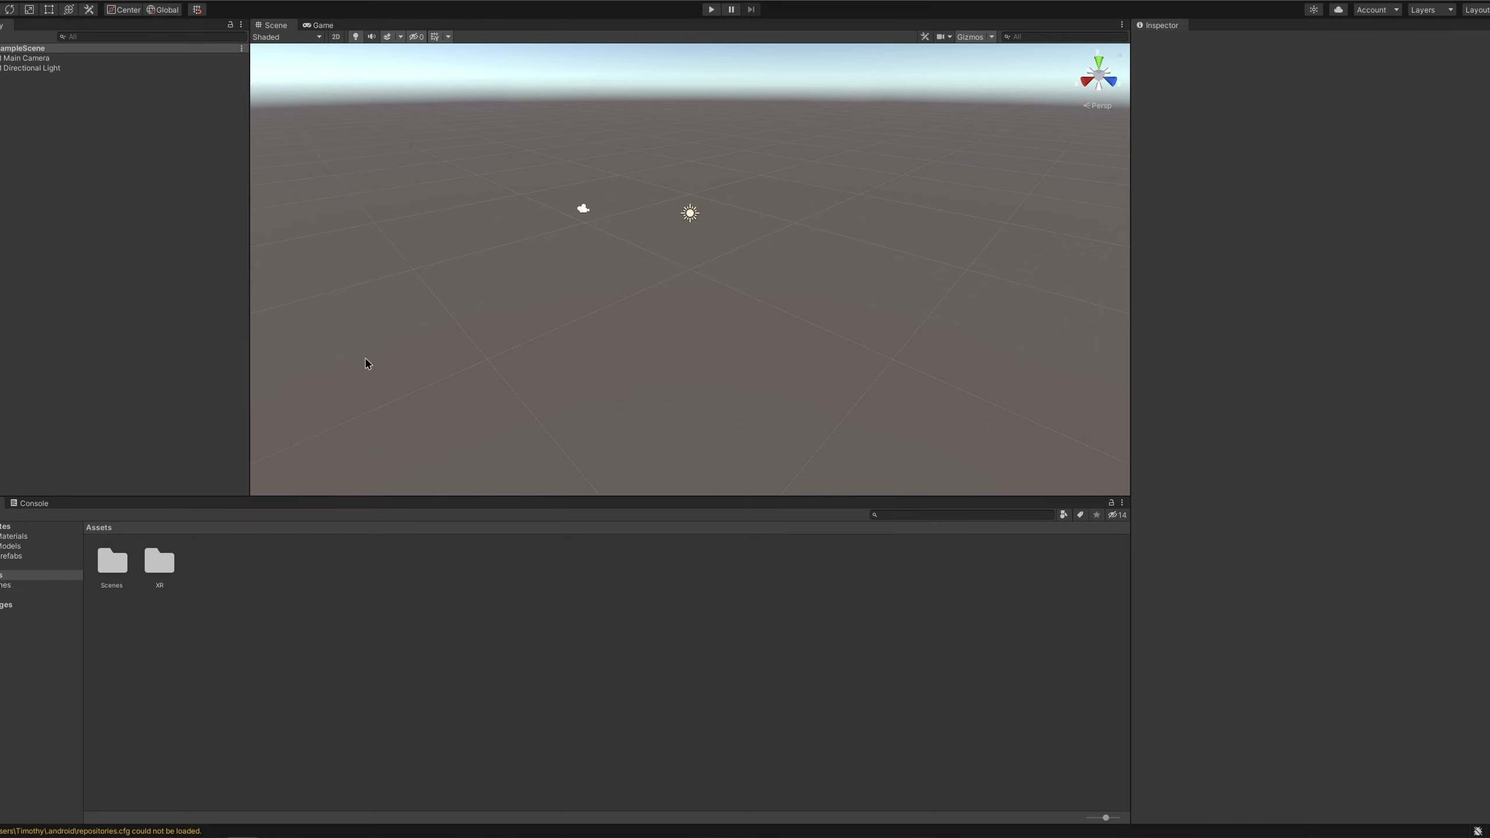
# Step: Open the Oculus Integration asset from the browser's Asset Store page in Unity Editor
pyautogui.hotkey('alt', 'Tab')
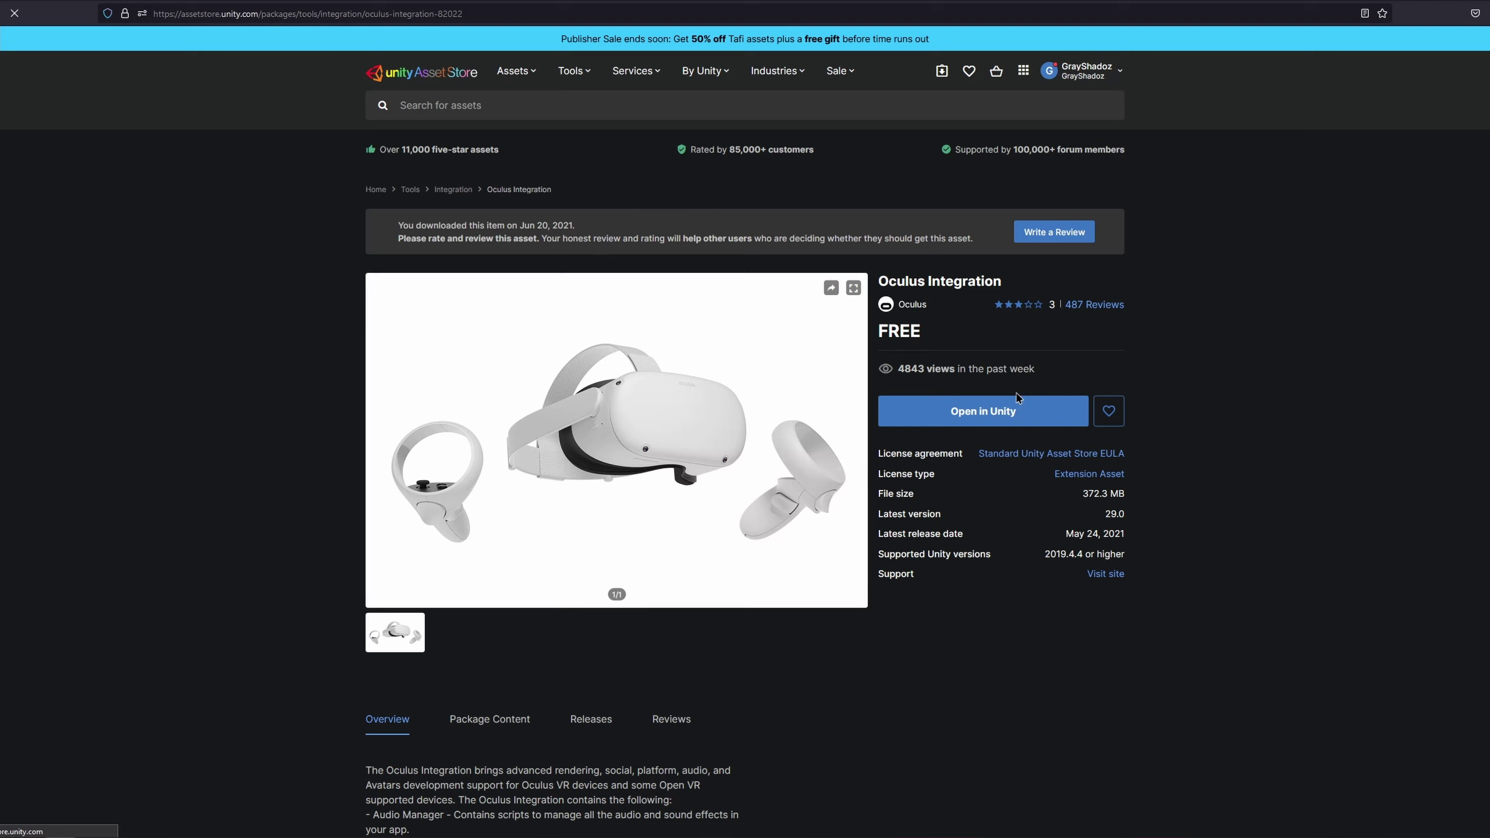
pyautogui.click(1035, 413)
pyautogui.click(695, 62)
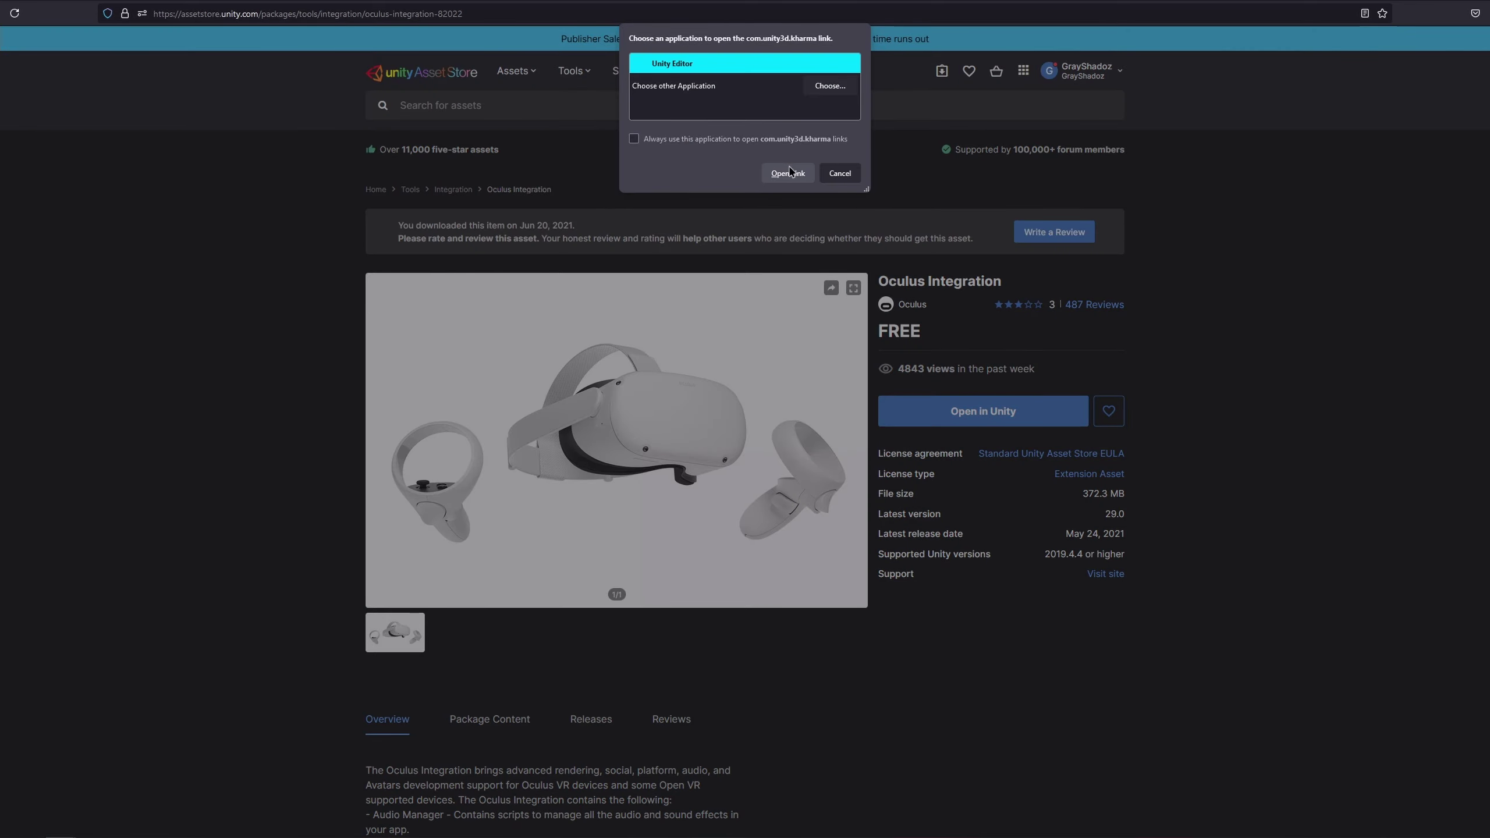
pyautogui.click(789, 172)
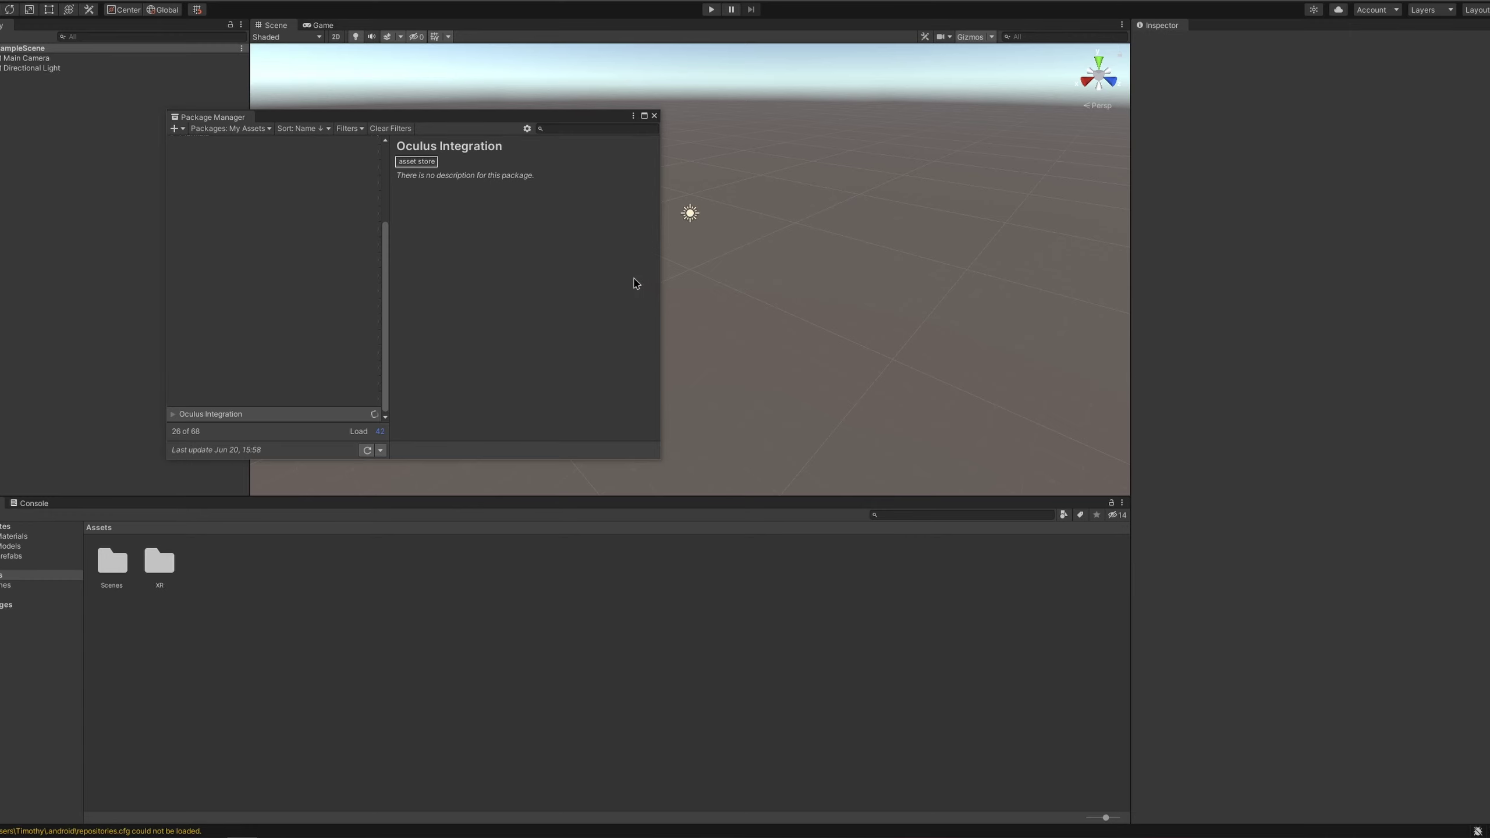
# Step: Import all Oculus Integration files, accepting the OVRPlugin update, restart and spatializer upgrade
pyautogui.click(632, 450)
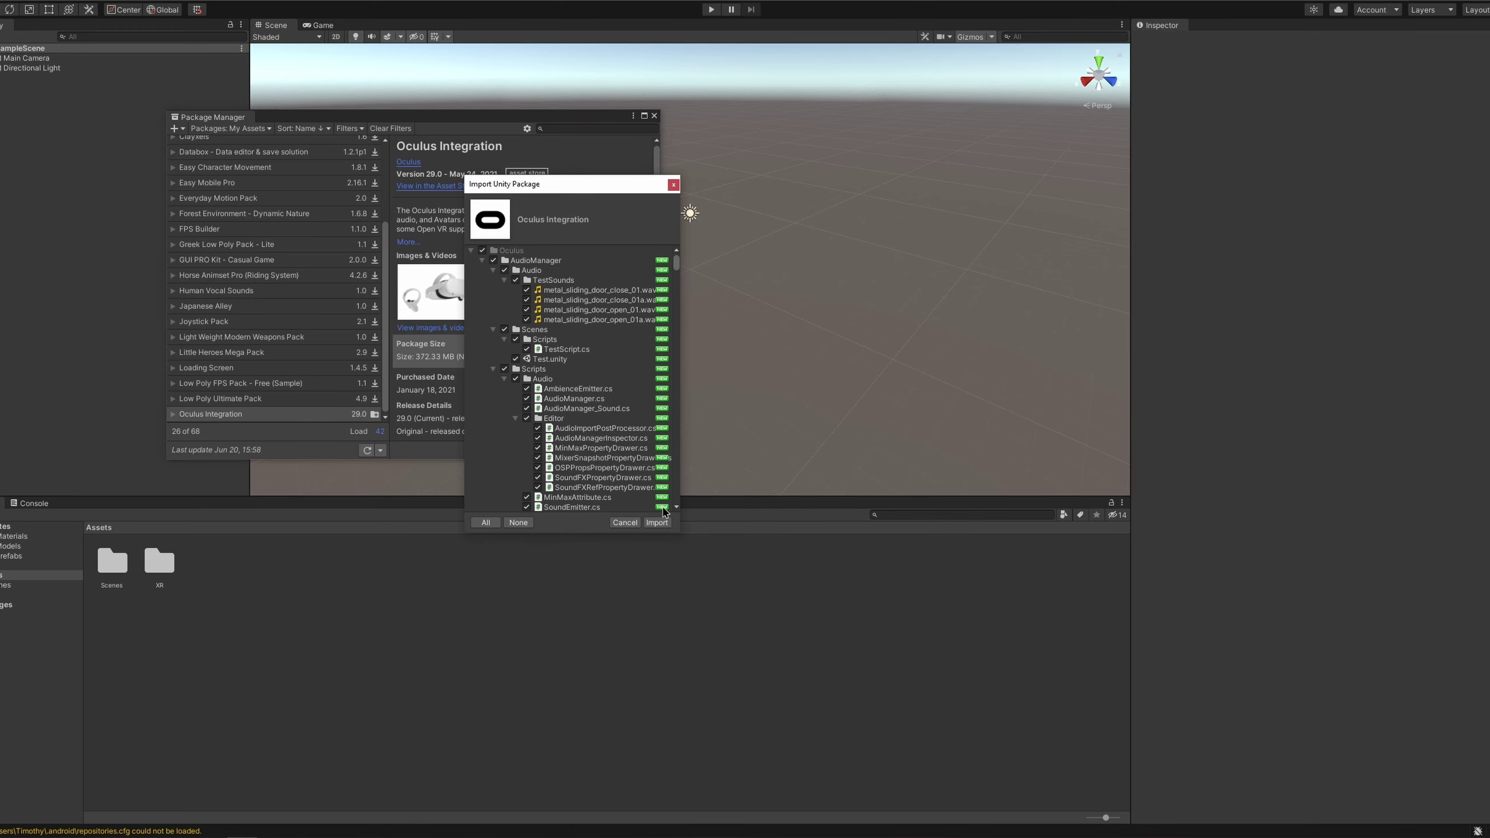
pyautogui.click(657, 522)
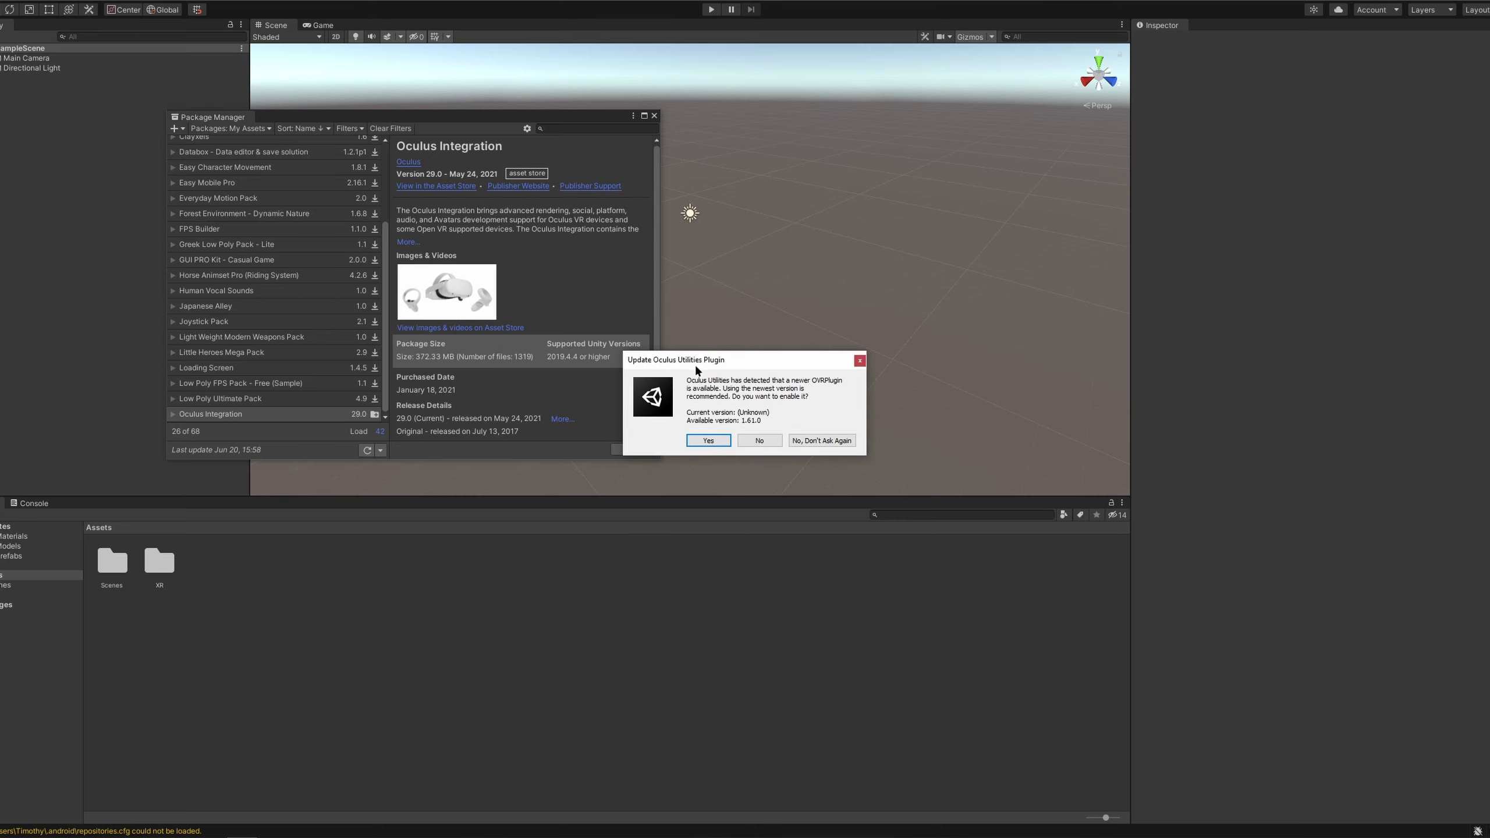
pyautogui.click(709, 440)
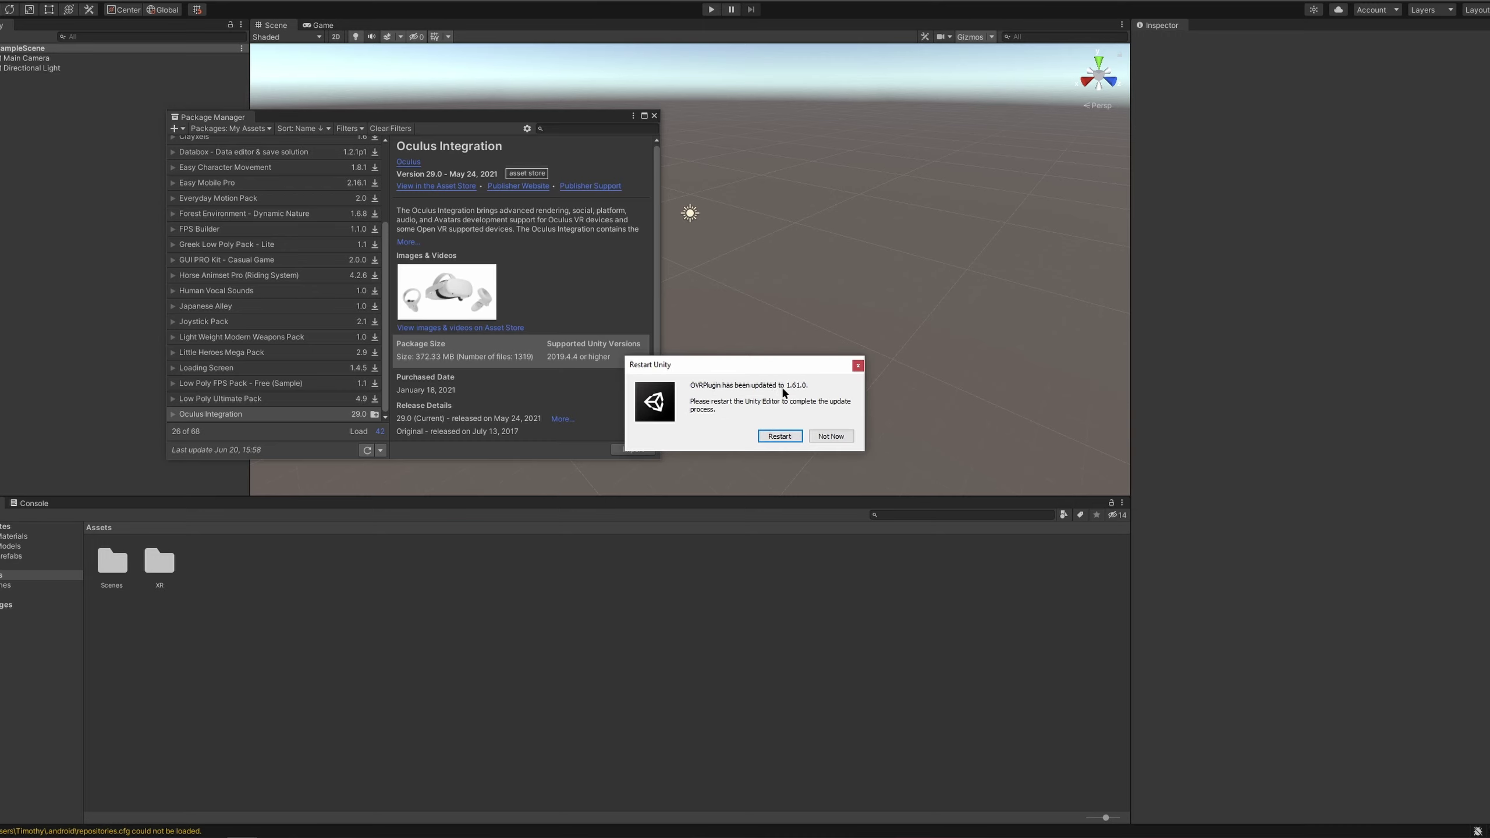
pyautogui.click(784, 437)
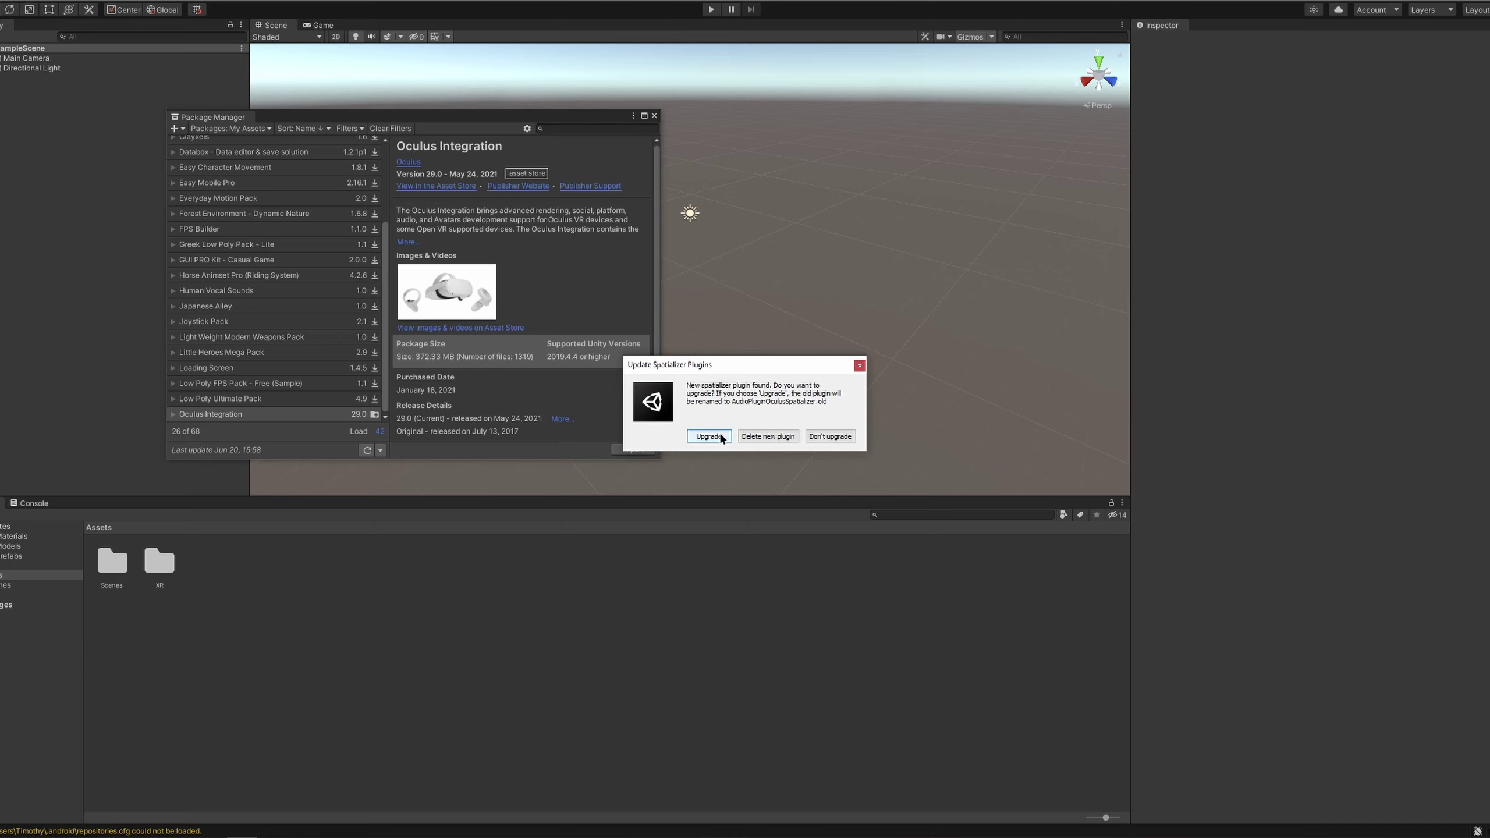
pyautogui.click(709, 437)
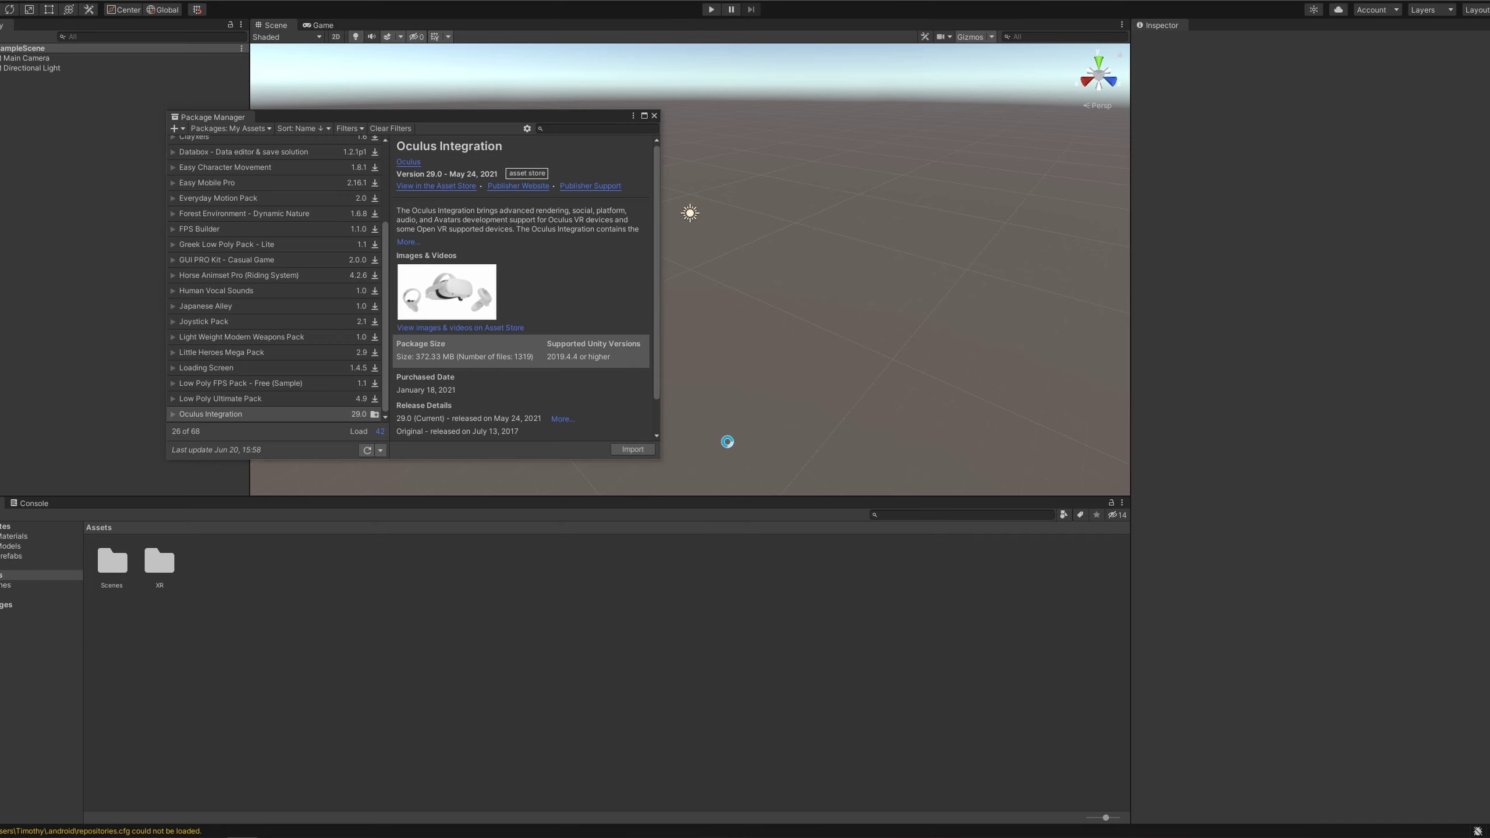
pyautogui.click(654, 116)
# Step: Add a Plane 3D object to SampleScene from the Hierarchy
pyautogui.rightClick(54, 136)
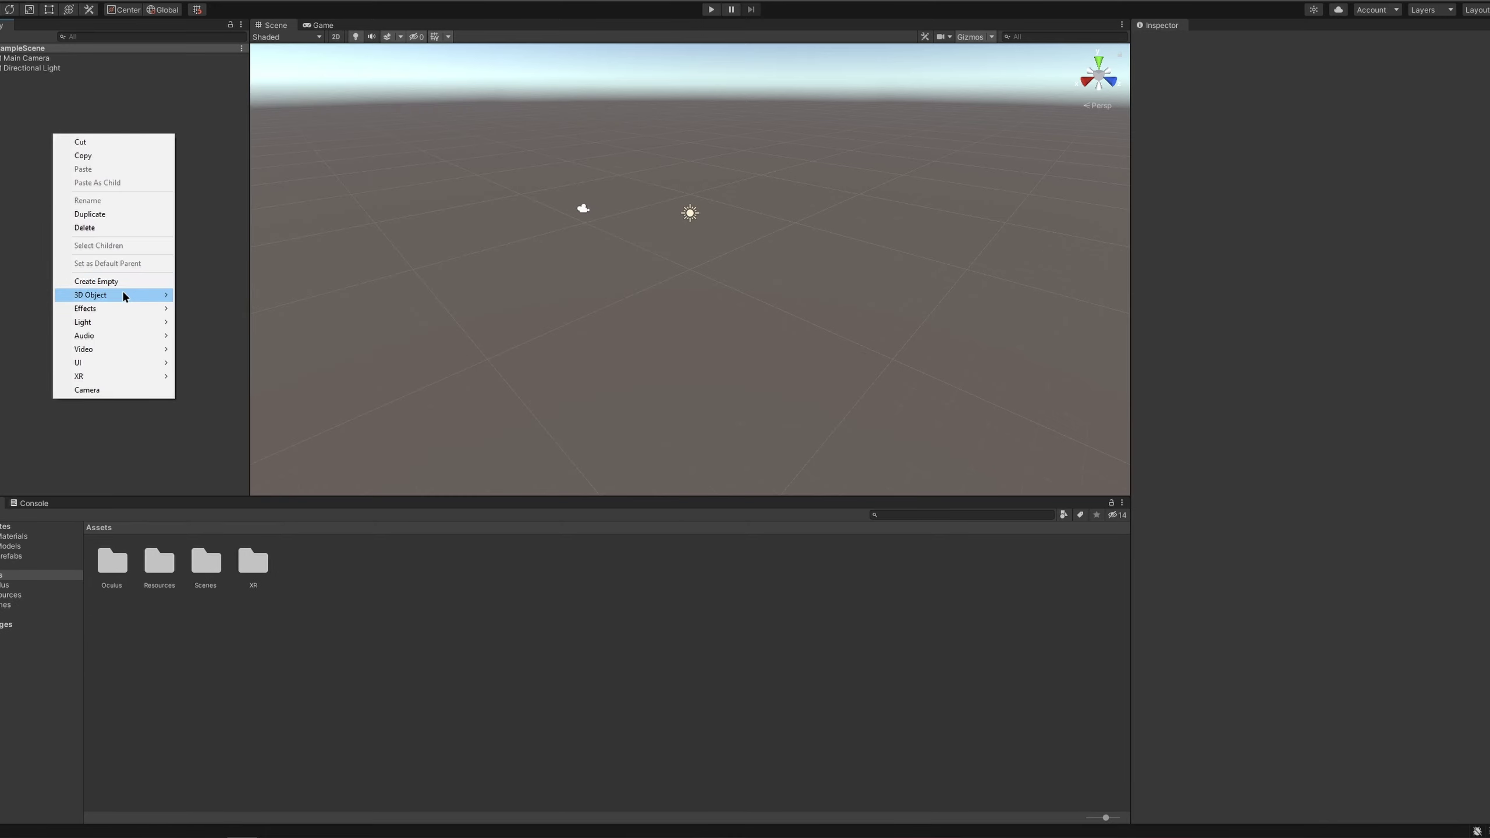
pyautogui.moveTo(123, 294)
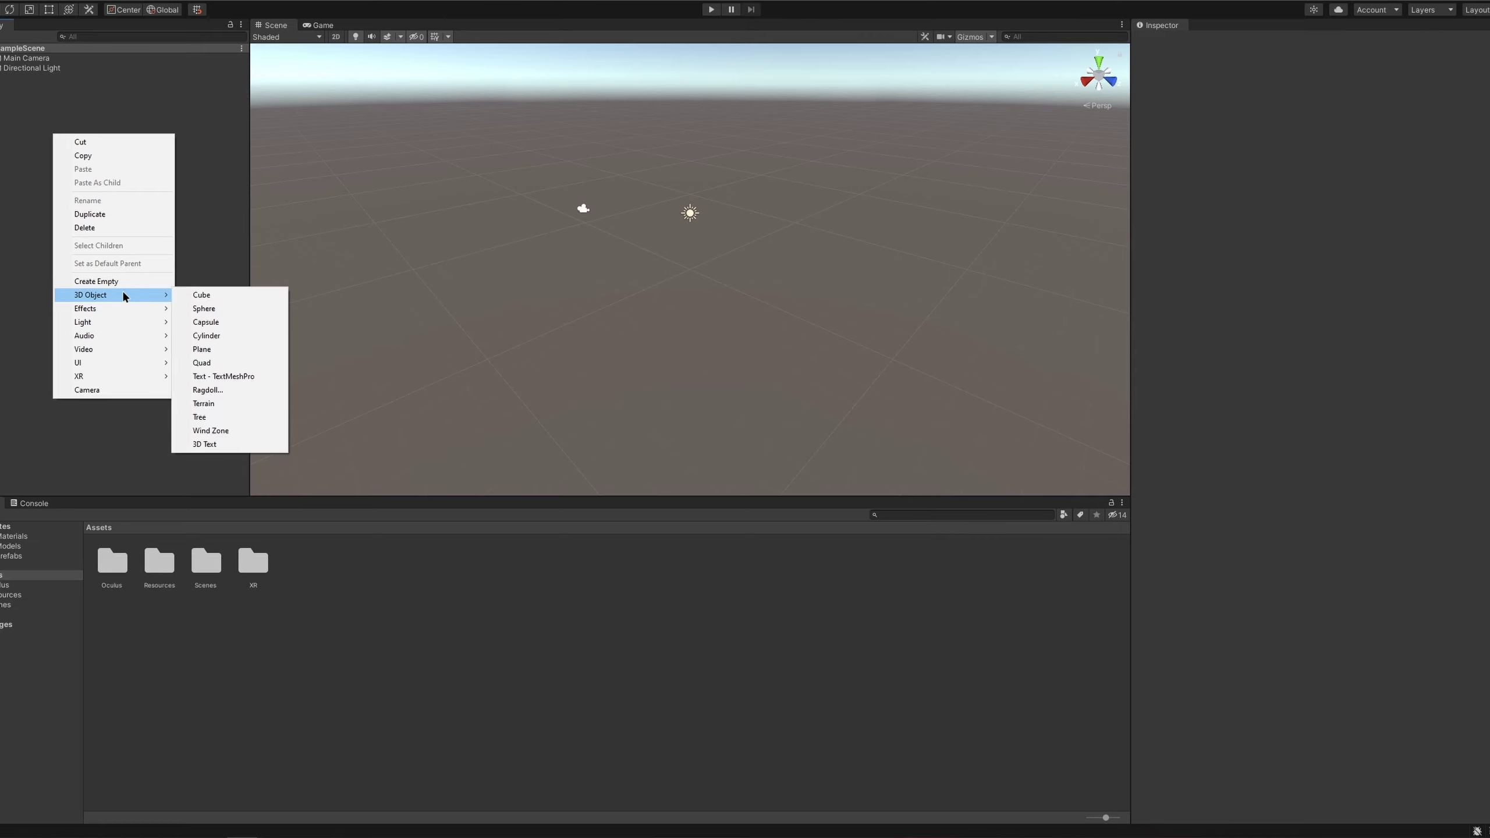
pyautogui.click(223, 349)
pyautogui.scroll(4, 639, 266)
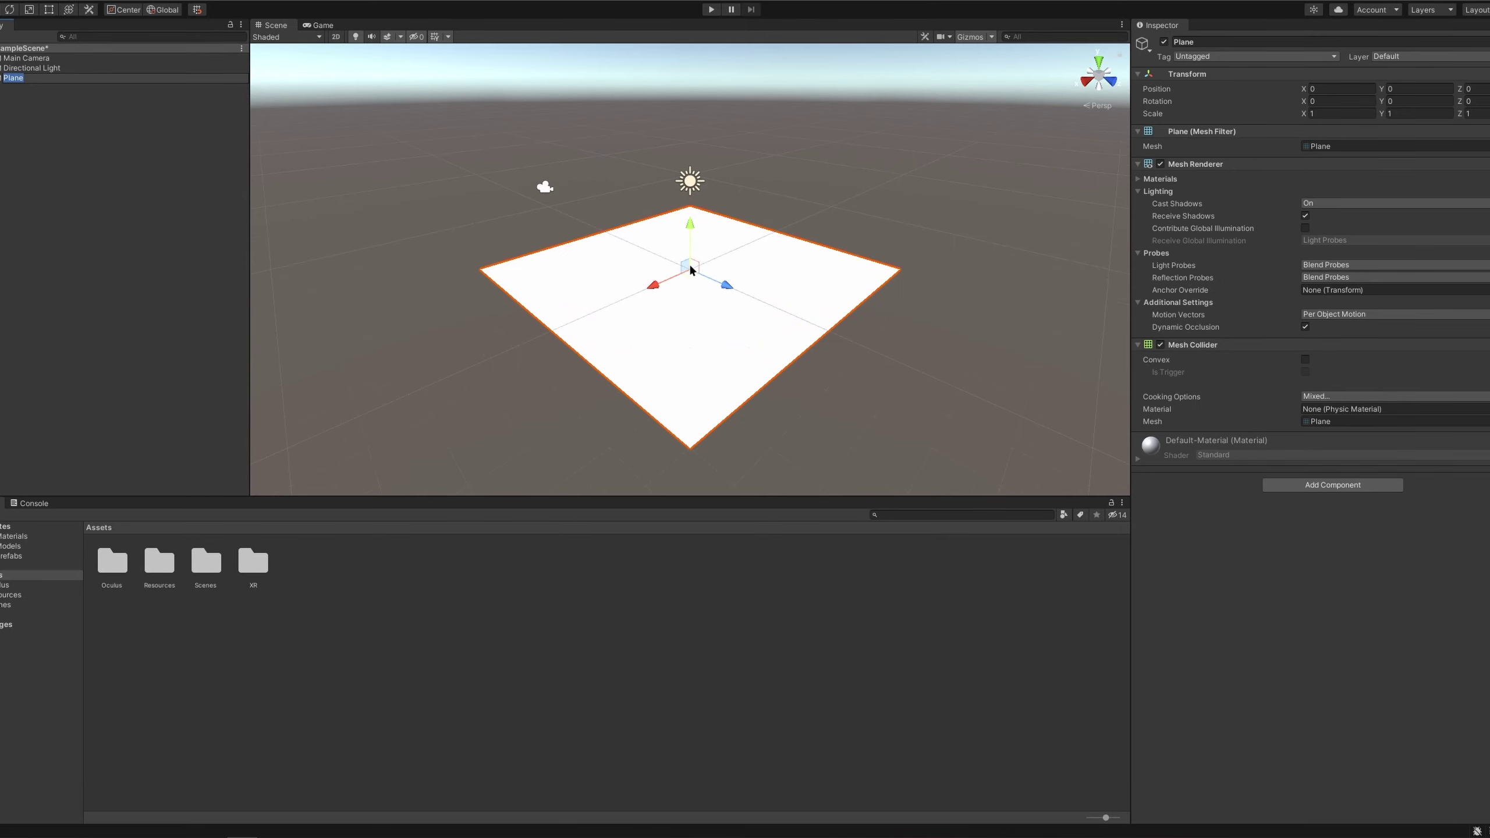
# Step: Name User Layer 3 'Ground' in the project's layer settings
pyautogui.click(482, 193)
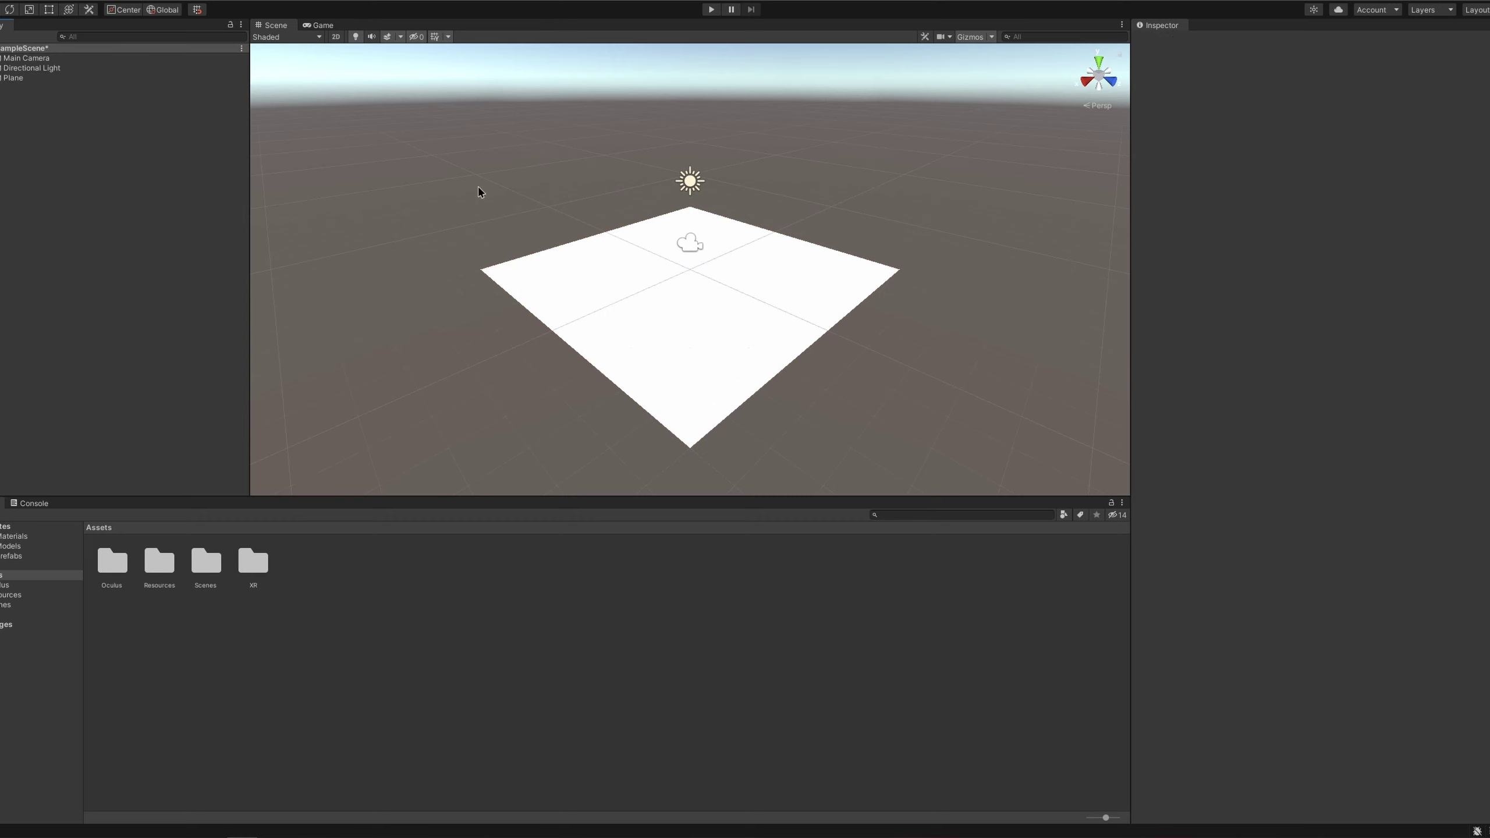
pyautogui.scroll(6, 692, 255)
pyautogui.click(702, 259)
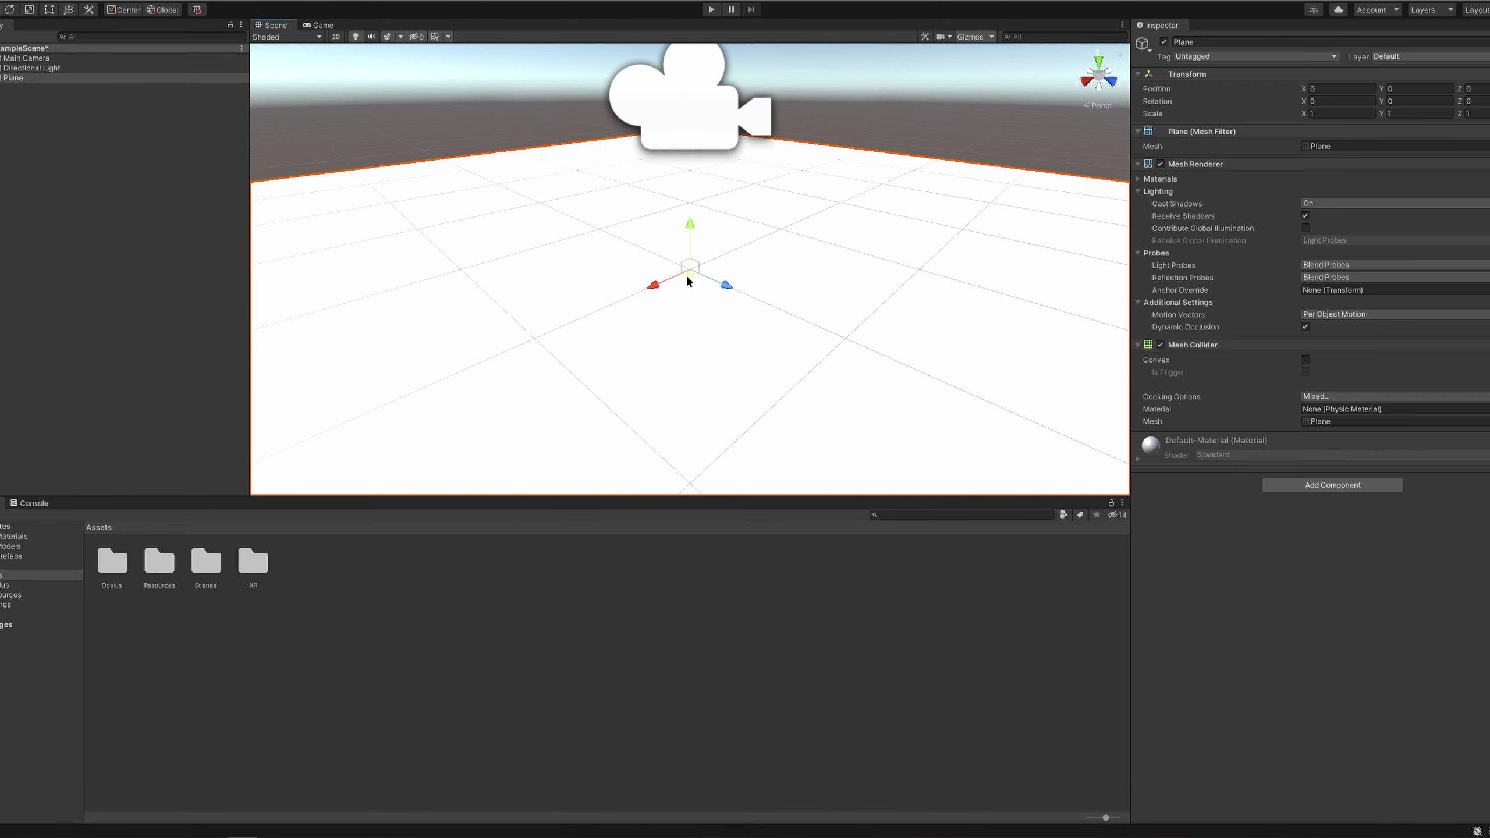
pyautogui.scroll(-5, 727, 270)
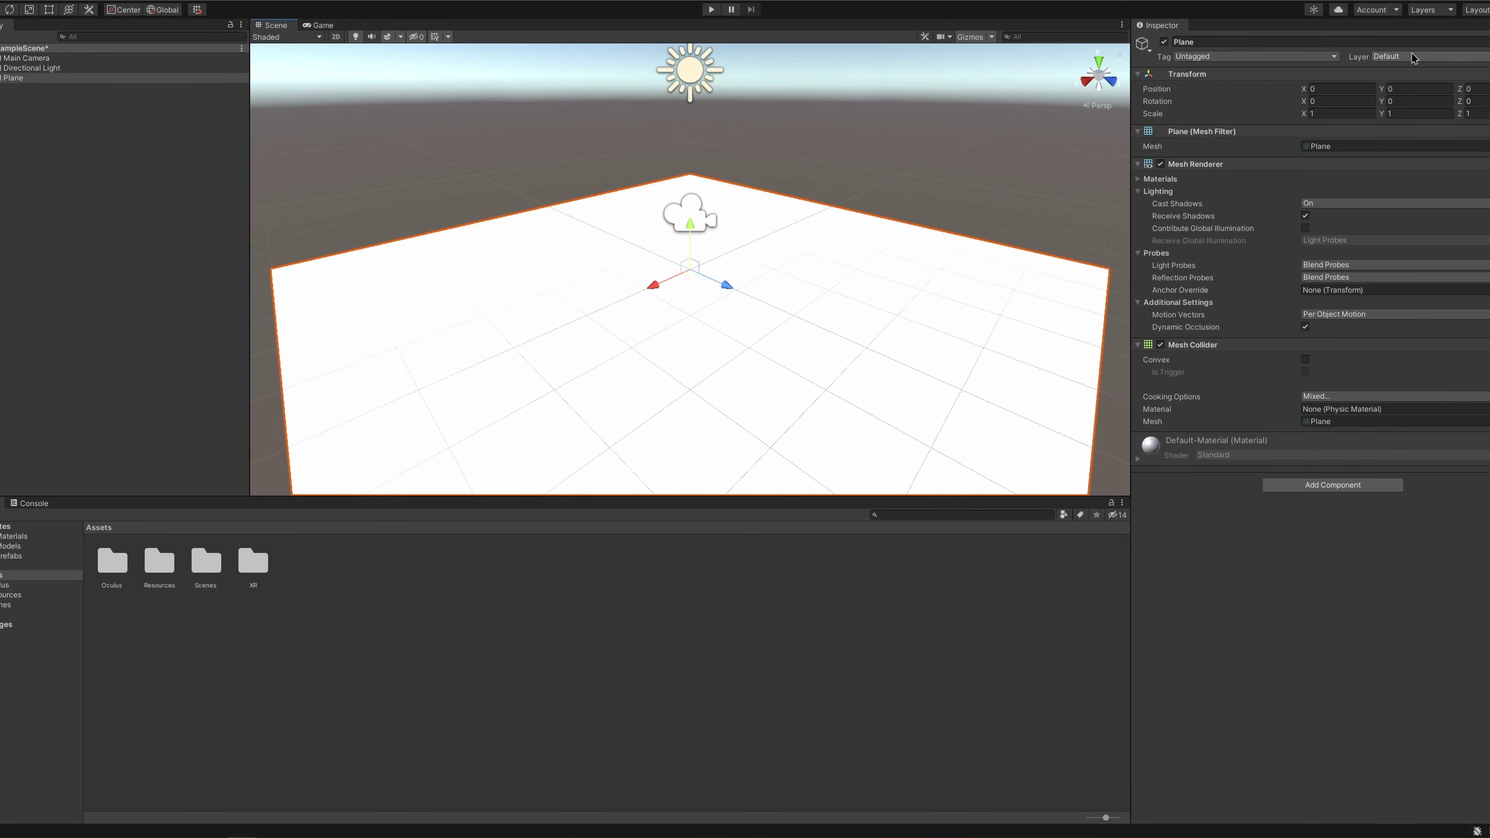
pyautogui.click(1426, 10)
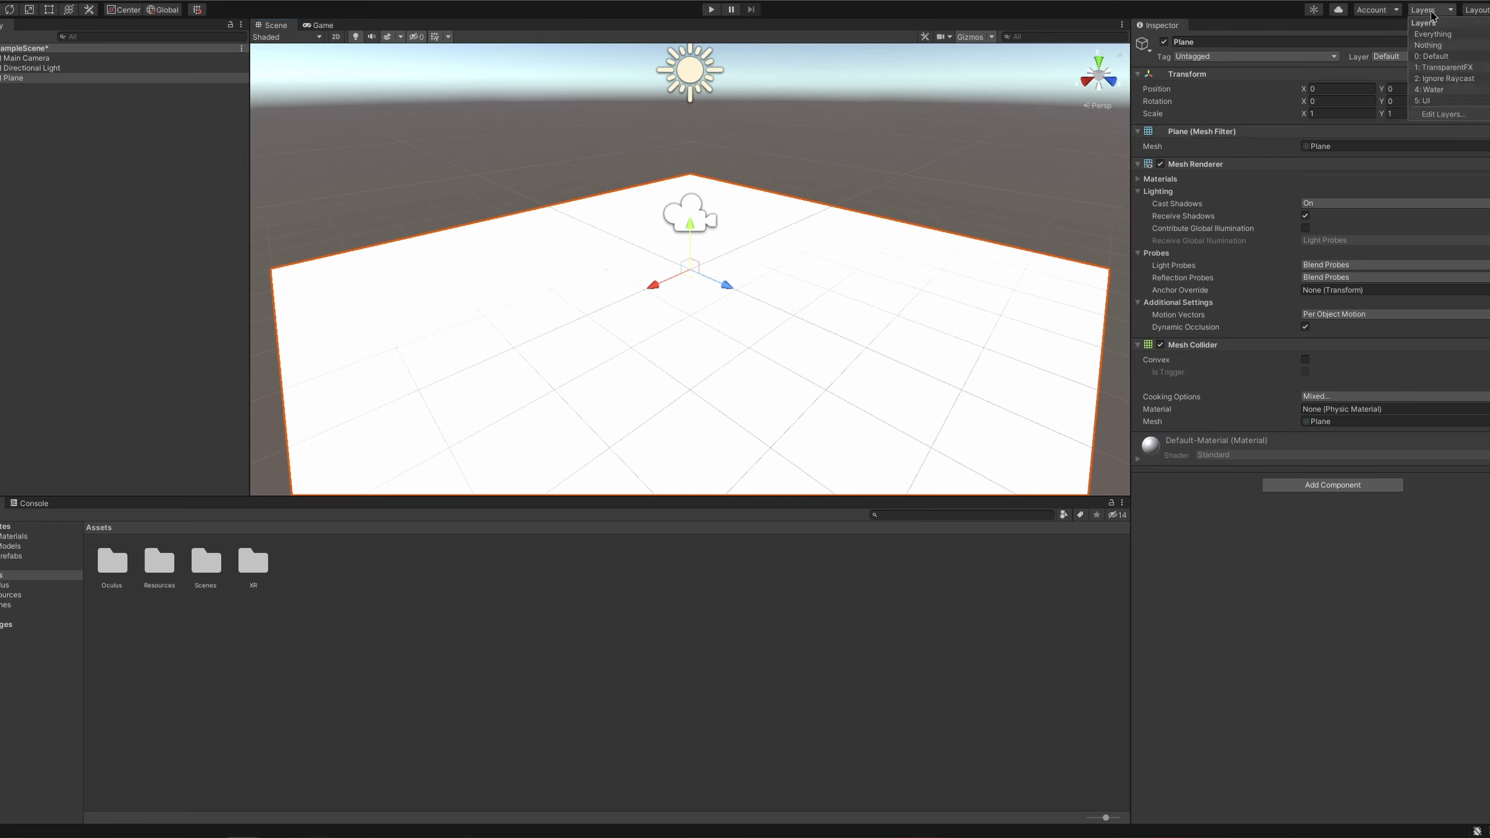
pyautogui.click(1451, 121)
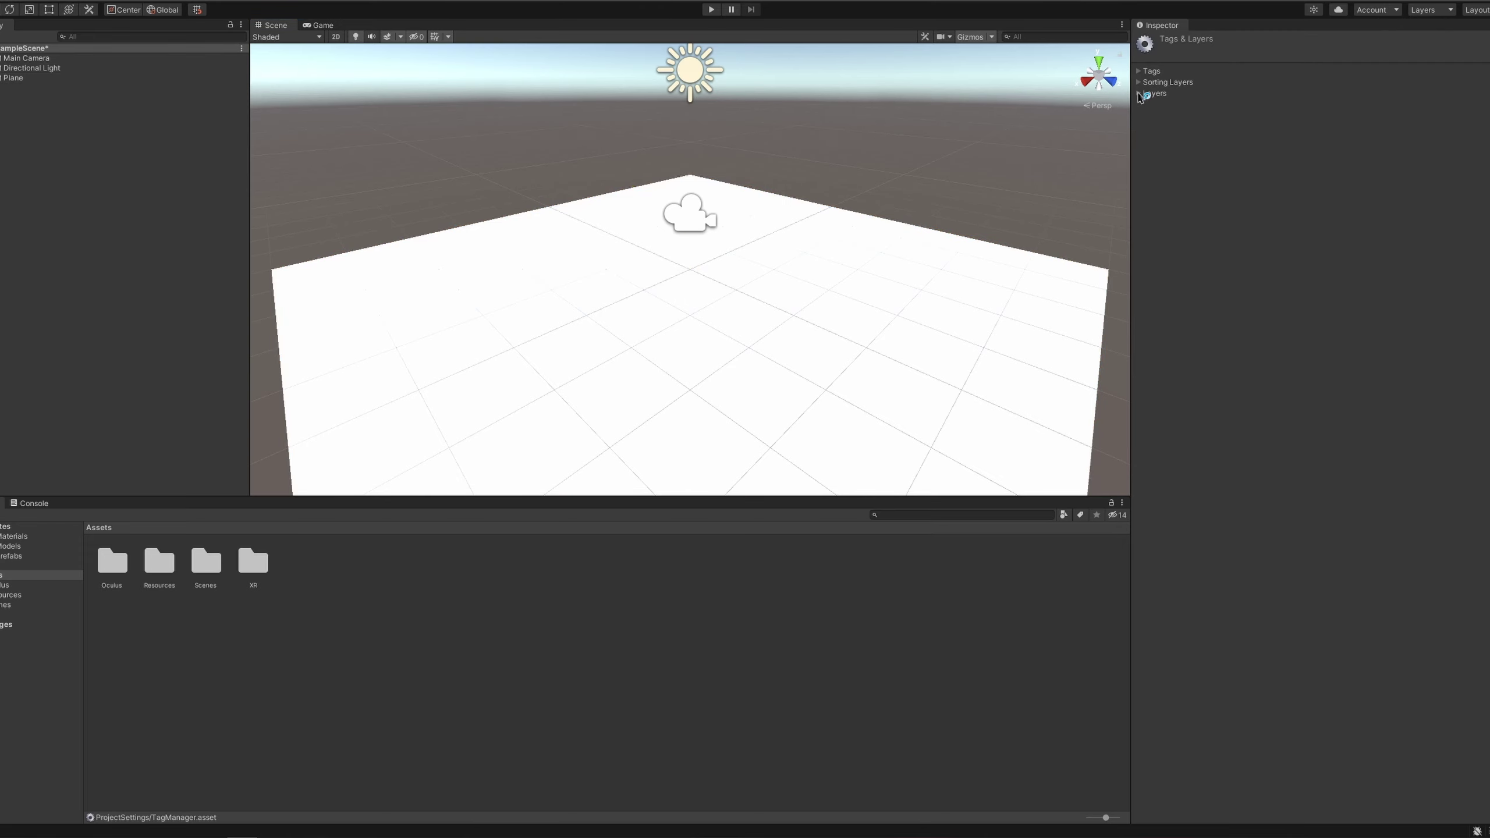
pyautogui.click(1138, 93)
pyautogui.click(1340, 150)
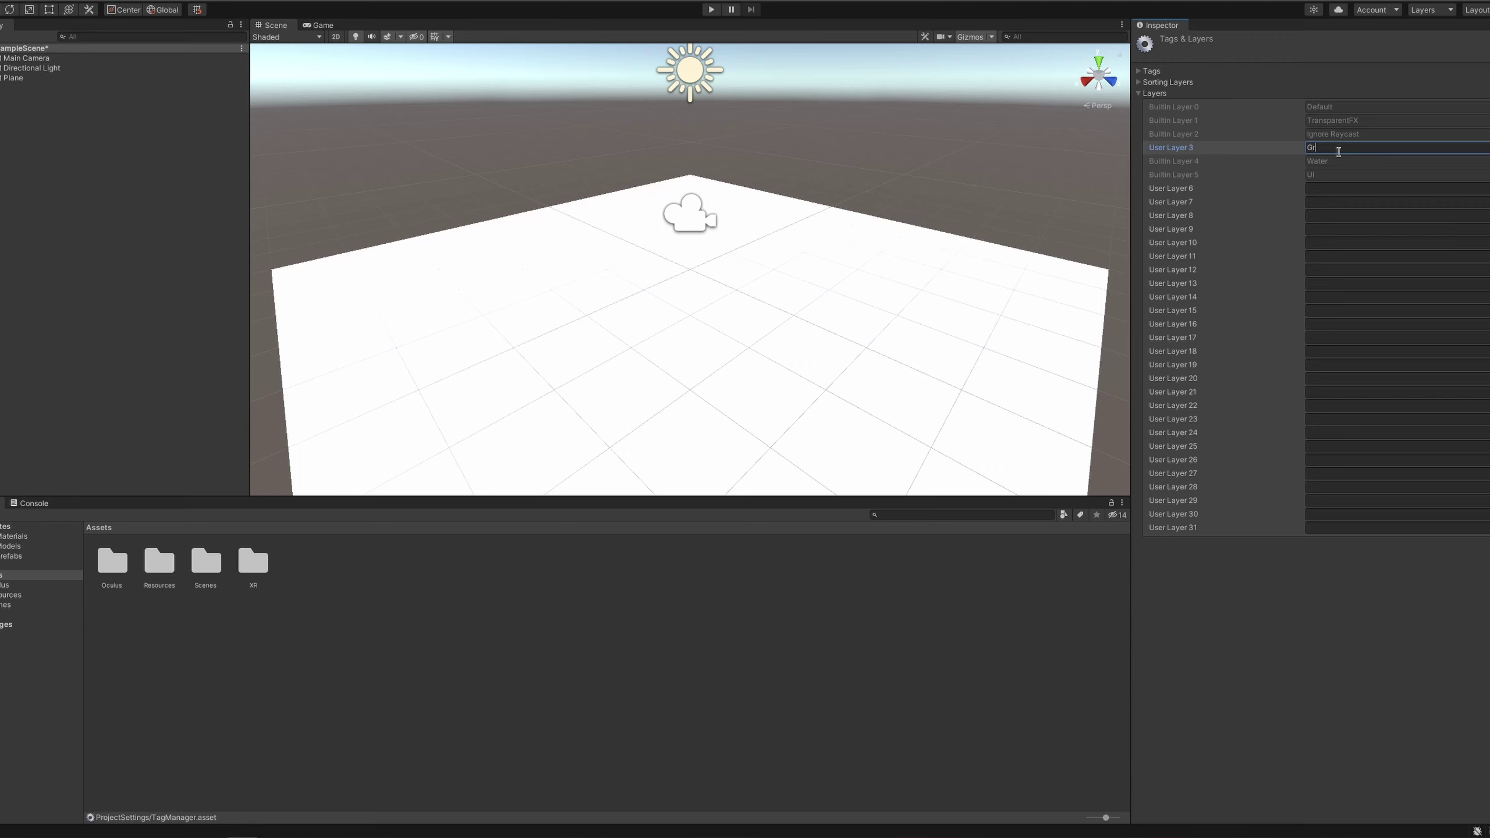
pyautogui.write('Ground')
pyautogui.press('Return')
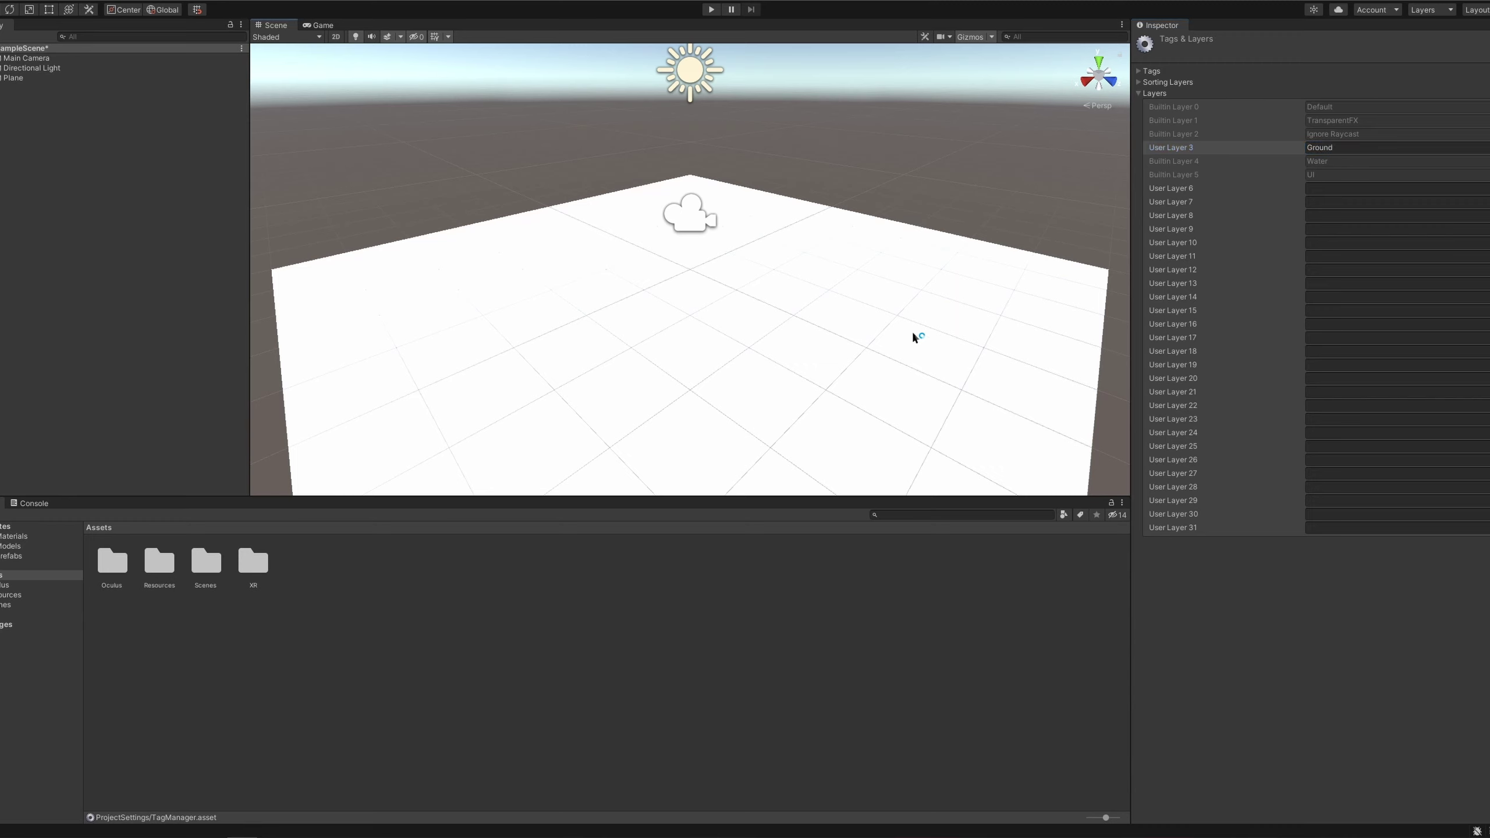
# Step: Assign the Plane to the Ground layer
pyautogui.click(915, 333)
pyautogui.click(1402, 57)
pyautogui.click(1410, 111)
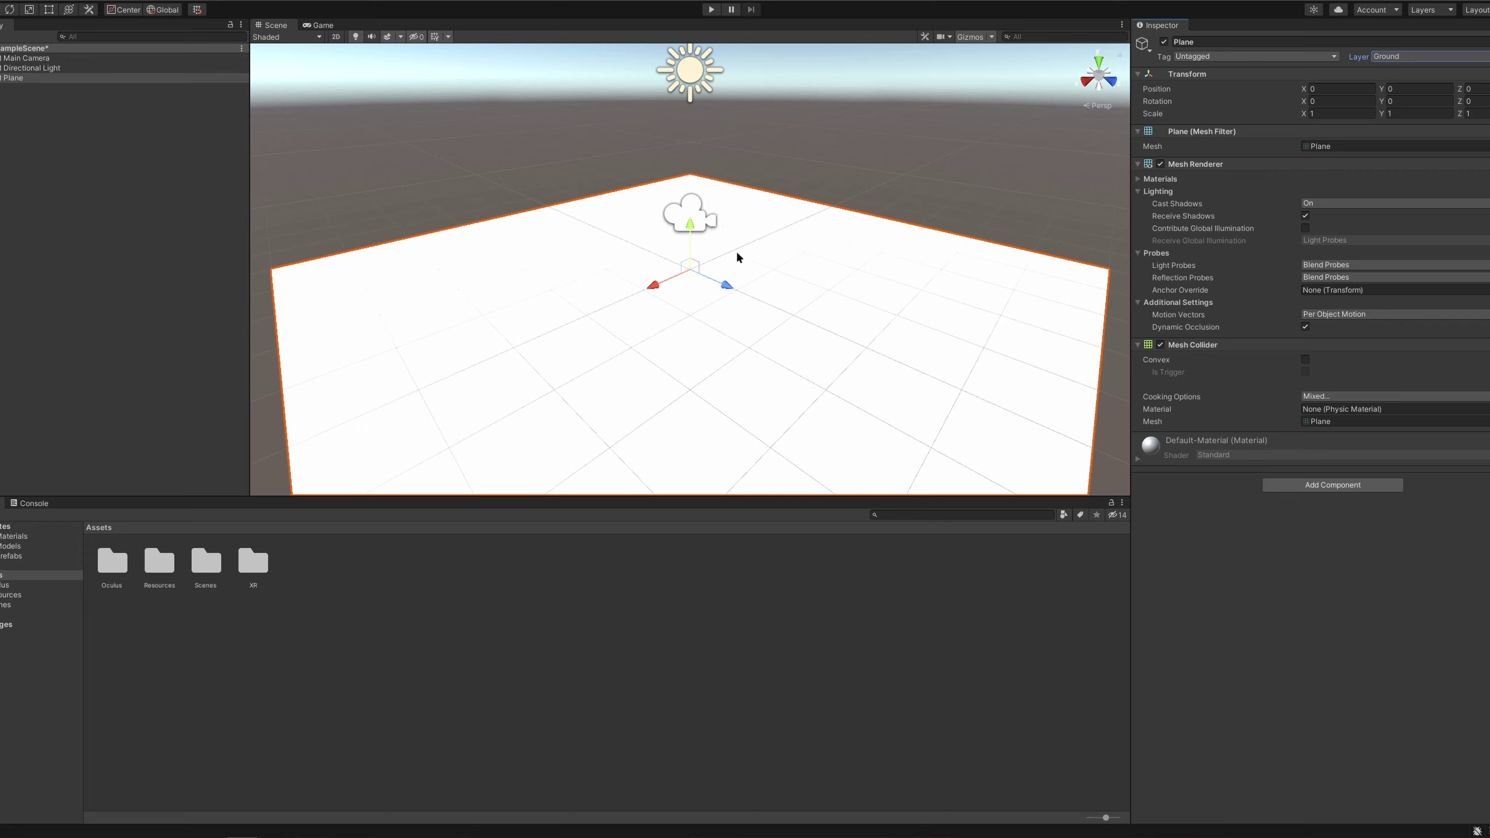
# Step: Drag the OVRPlayerController prefab from Assets/Oculus/VR/Prefabs into the scene
pyautogui.click(604, 276)
pyautogui.click(485, 182)
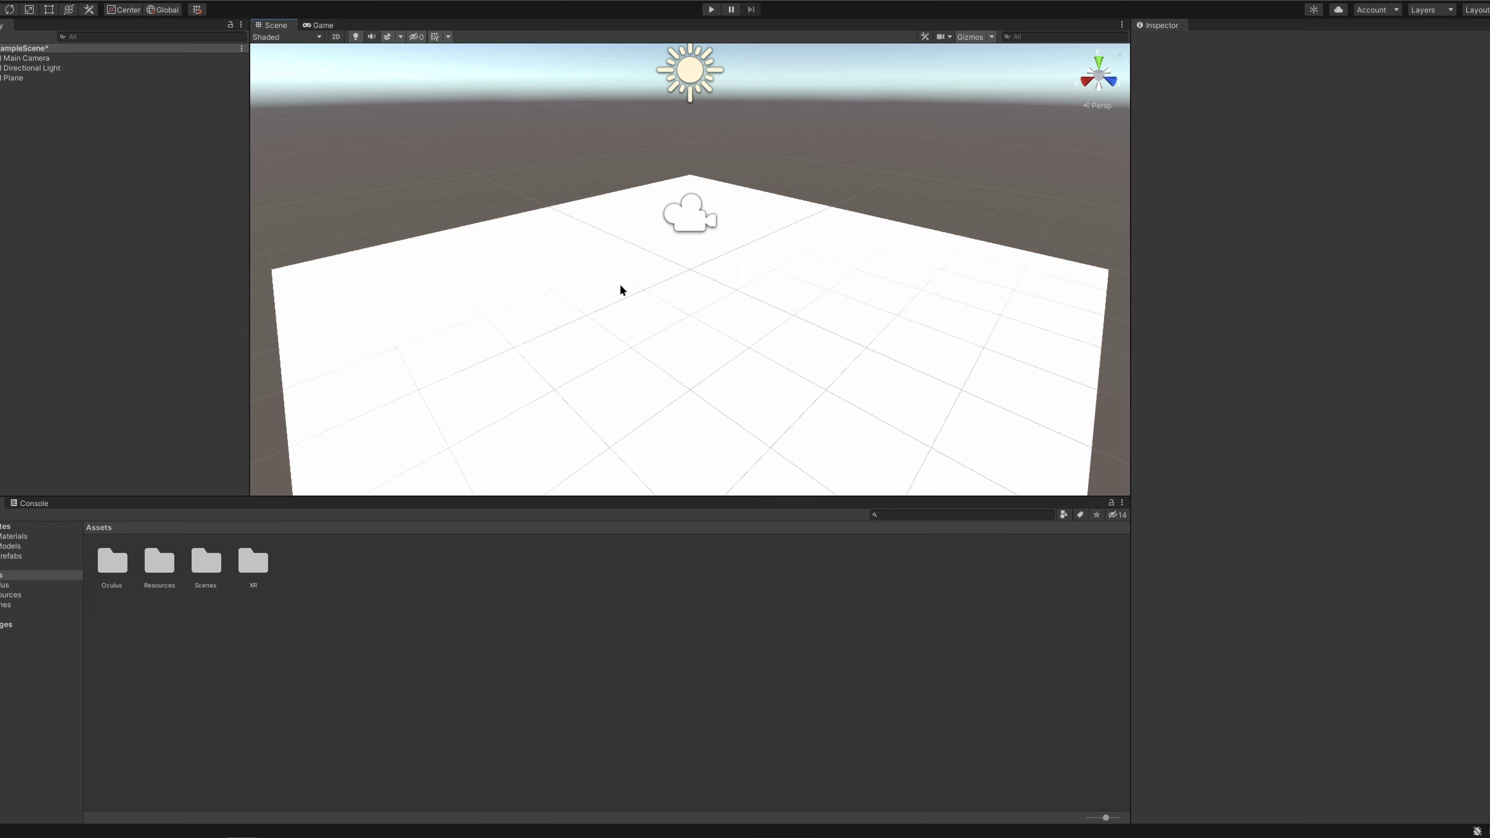
pyautogui.click(550, 293)
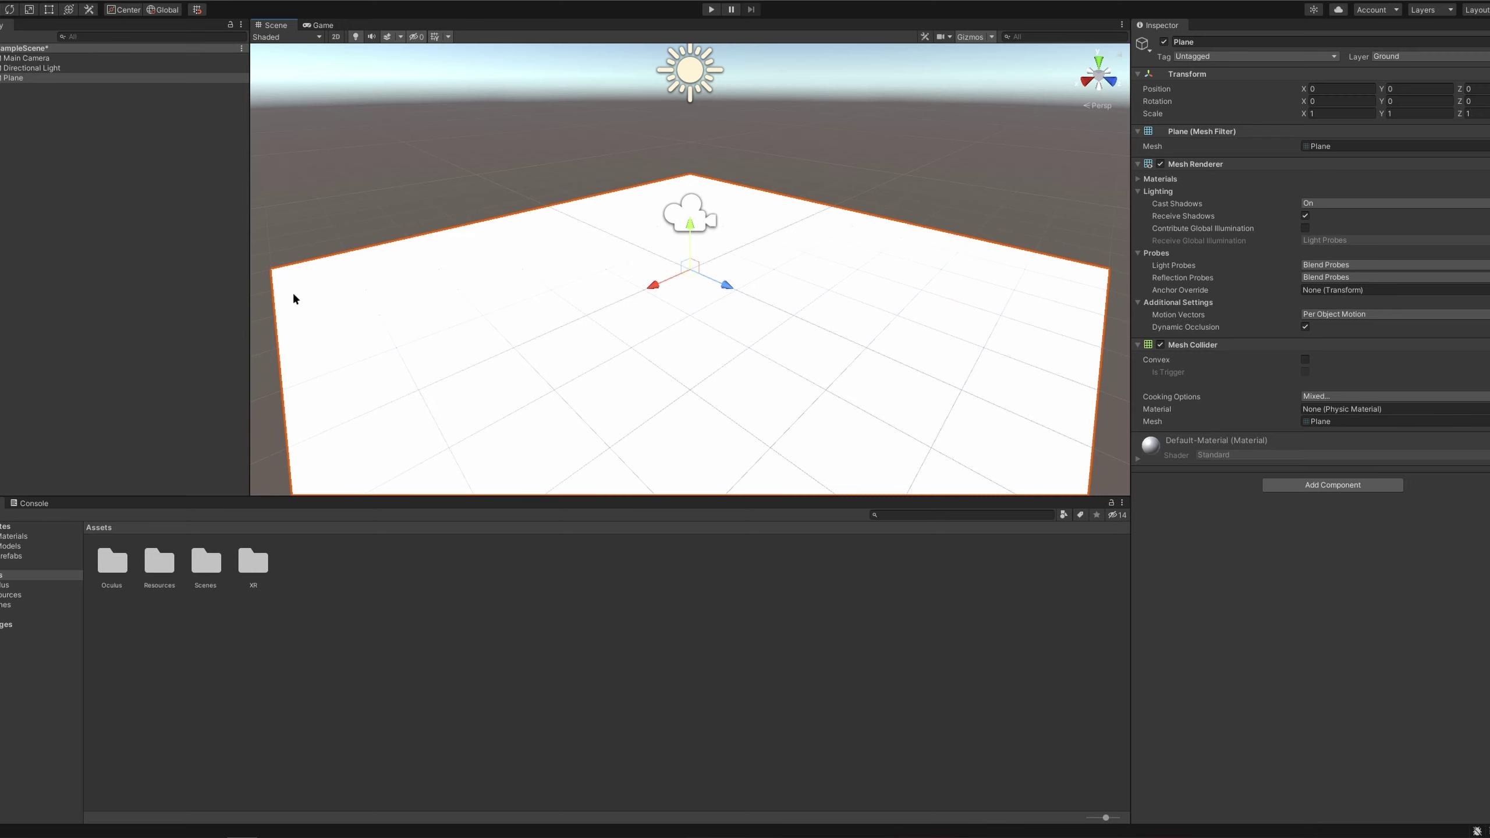
pyautogui.doubleClick(112, 561)
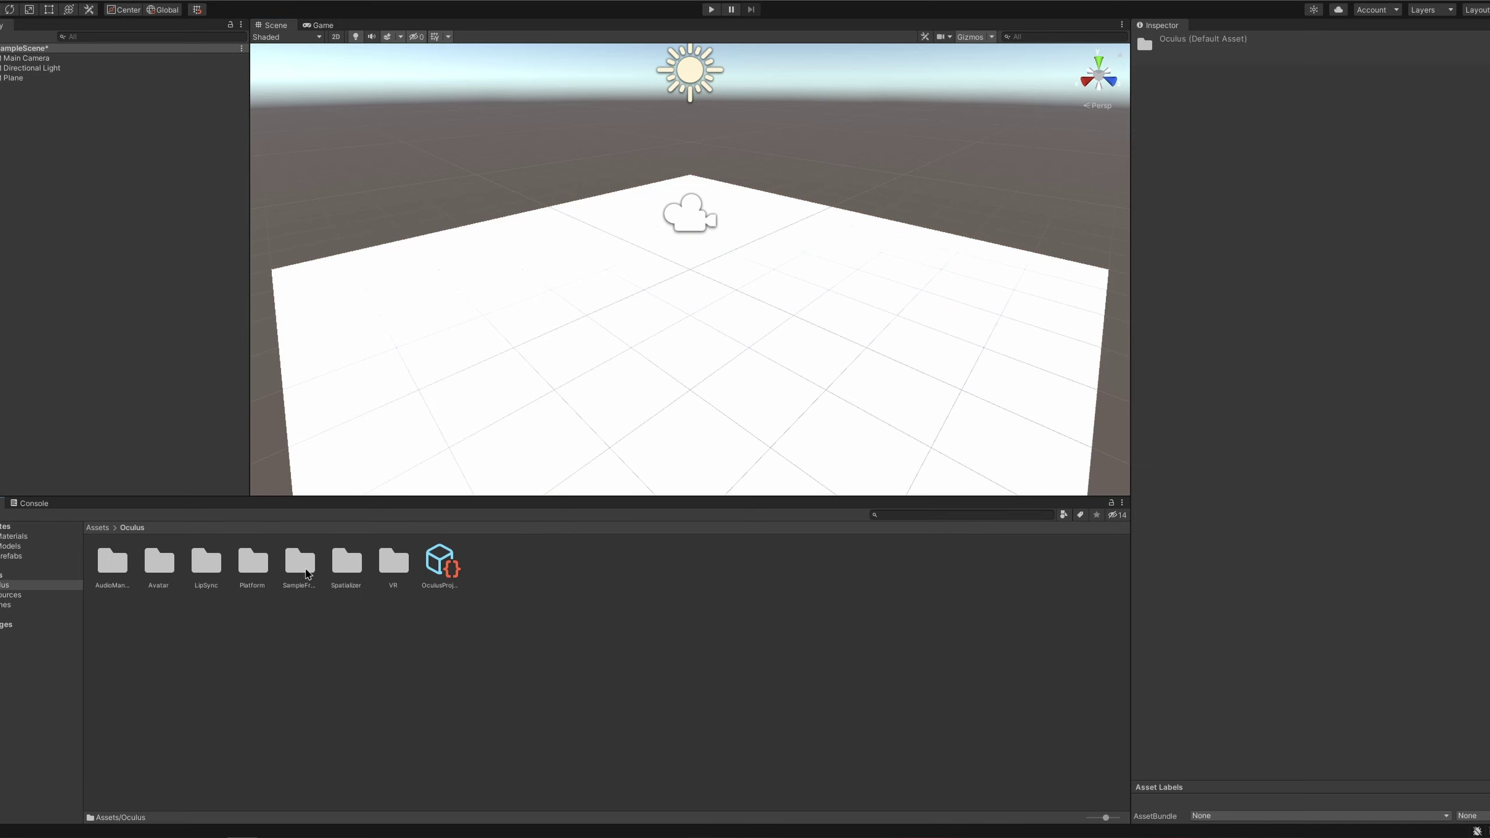
pyautogui.doubleClick(406, 561)
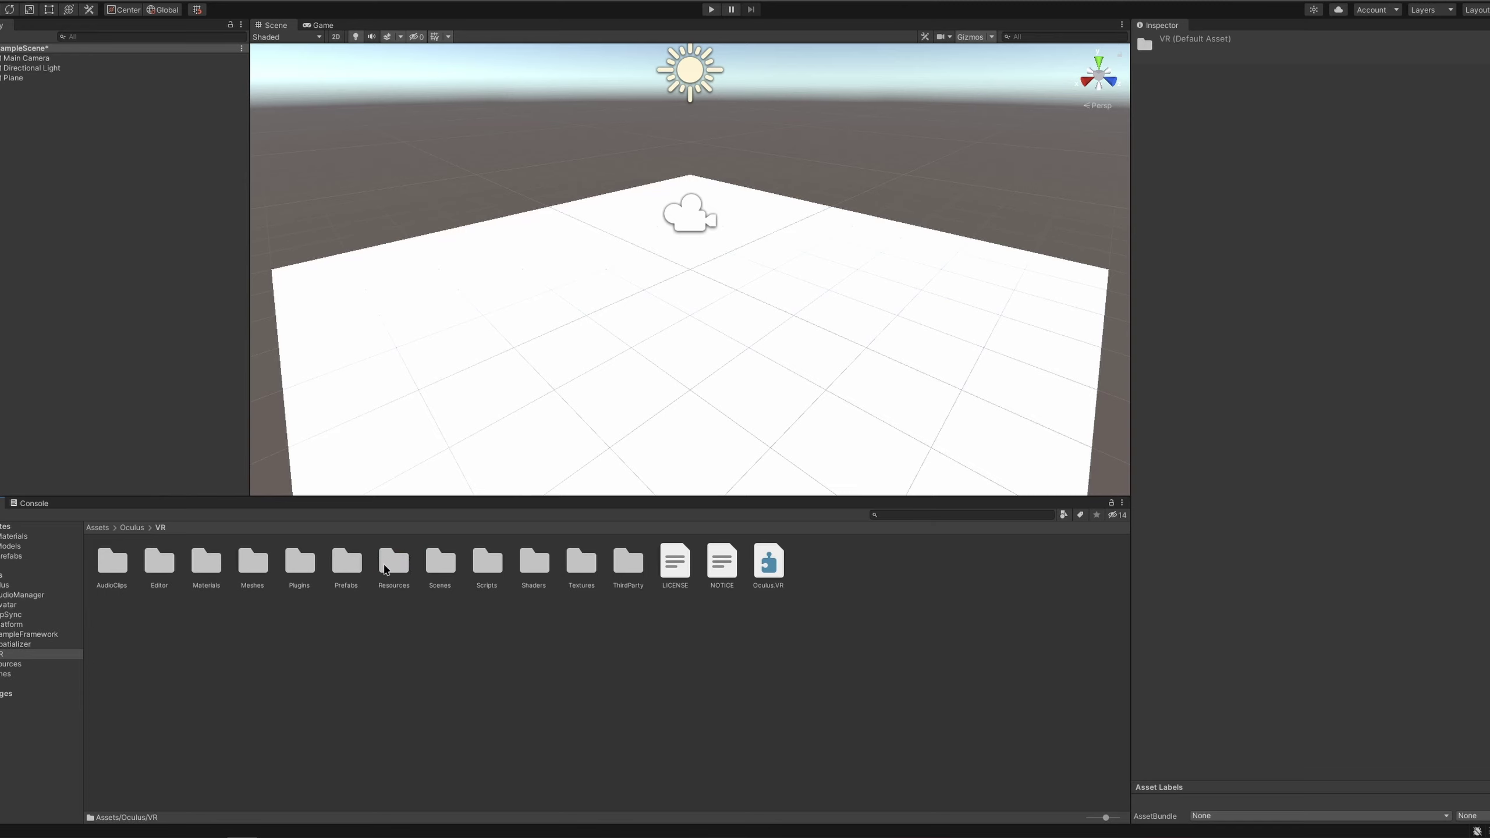
pyautogui.doubleClick(347, 562)
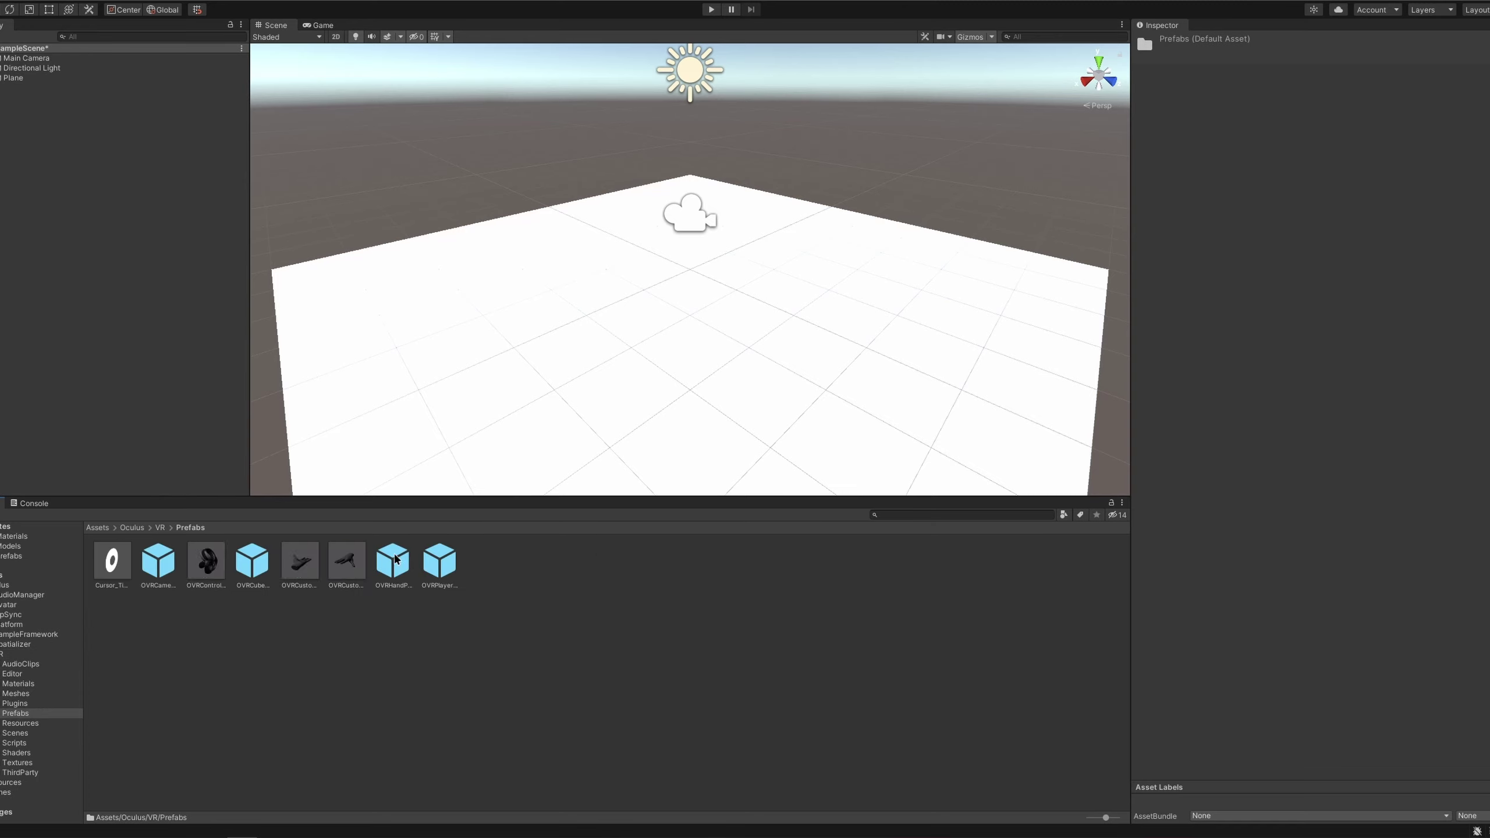
pyautogui.click(443, 570)
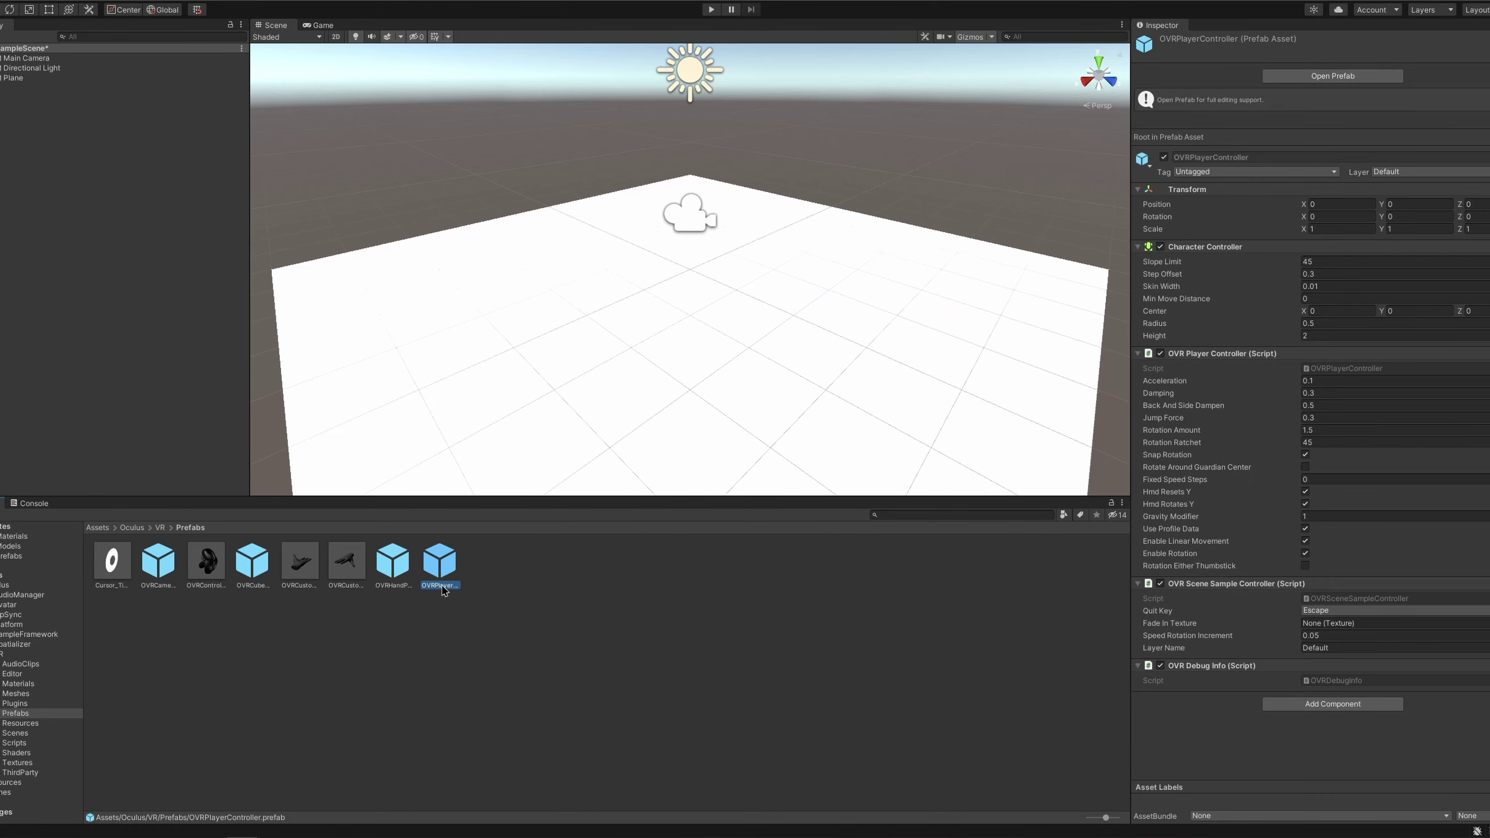
pyautogui.moveTo(442, 589); pyautogui.dragTo(52, 150)
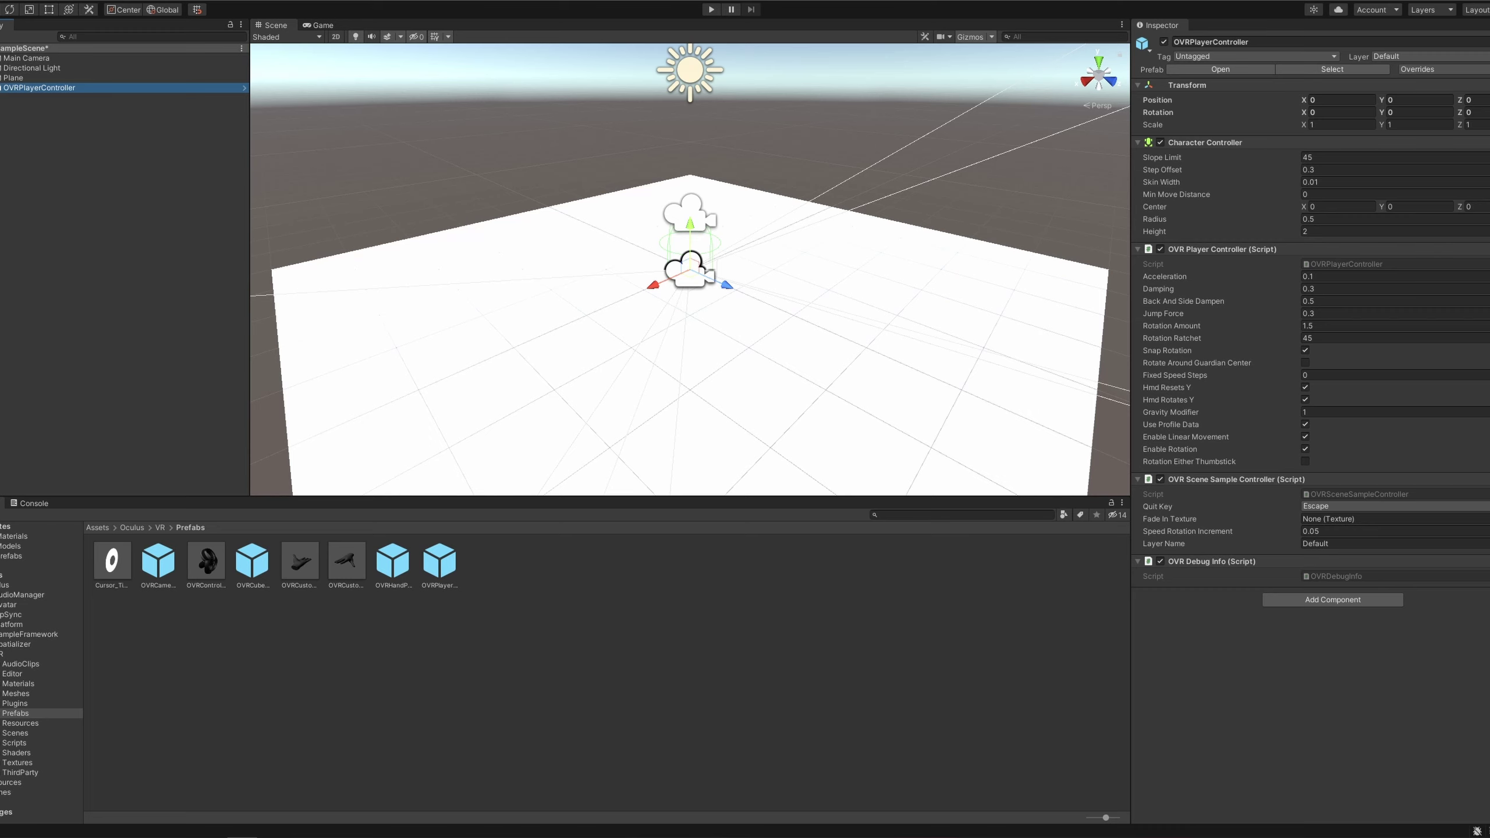
pyautogui.press('f')
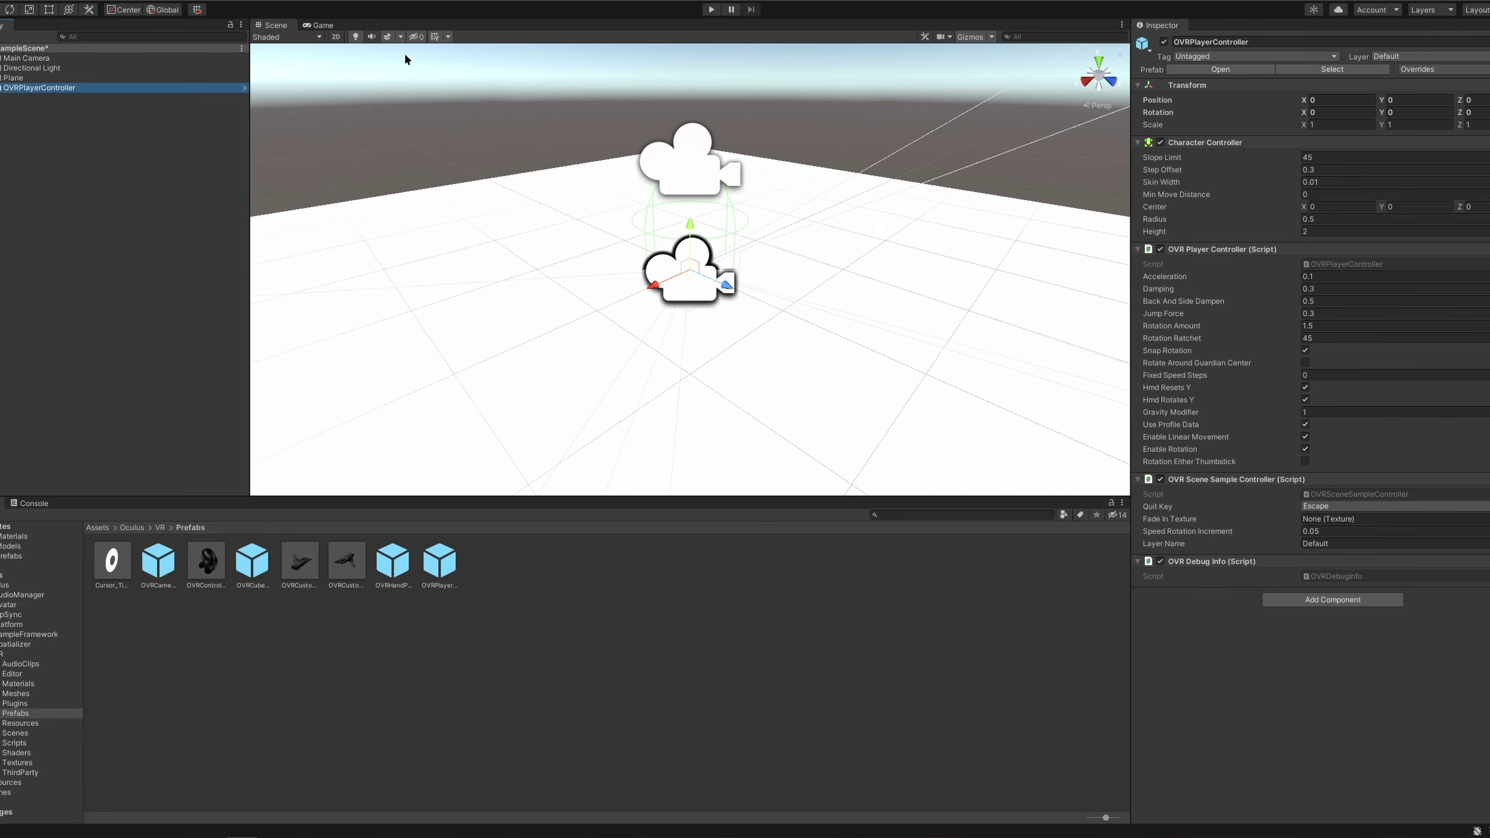
# Step: Check the Game view, then delete the Main Camera from the scene
pyautogui.click(323, 25)
pyautogui.click(273, 25)
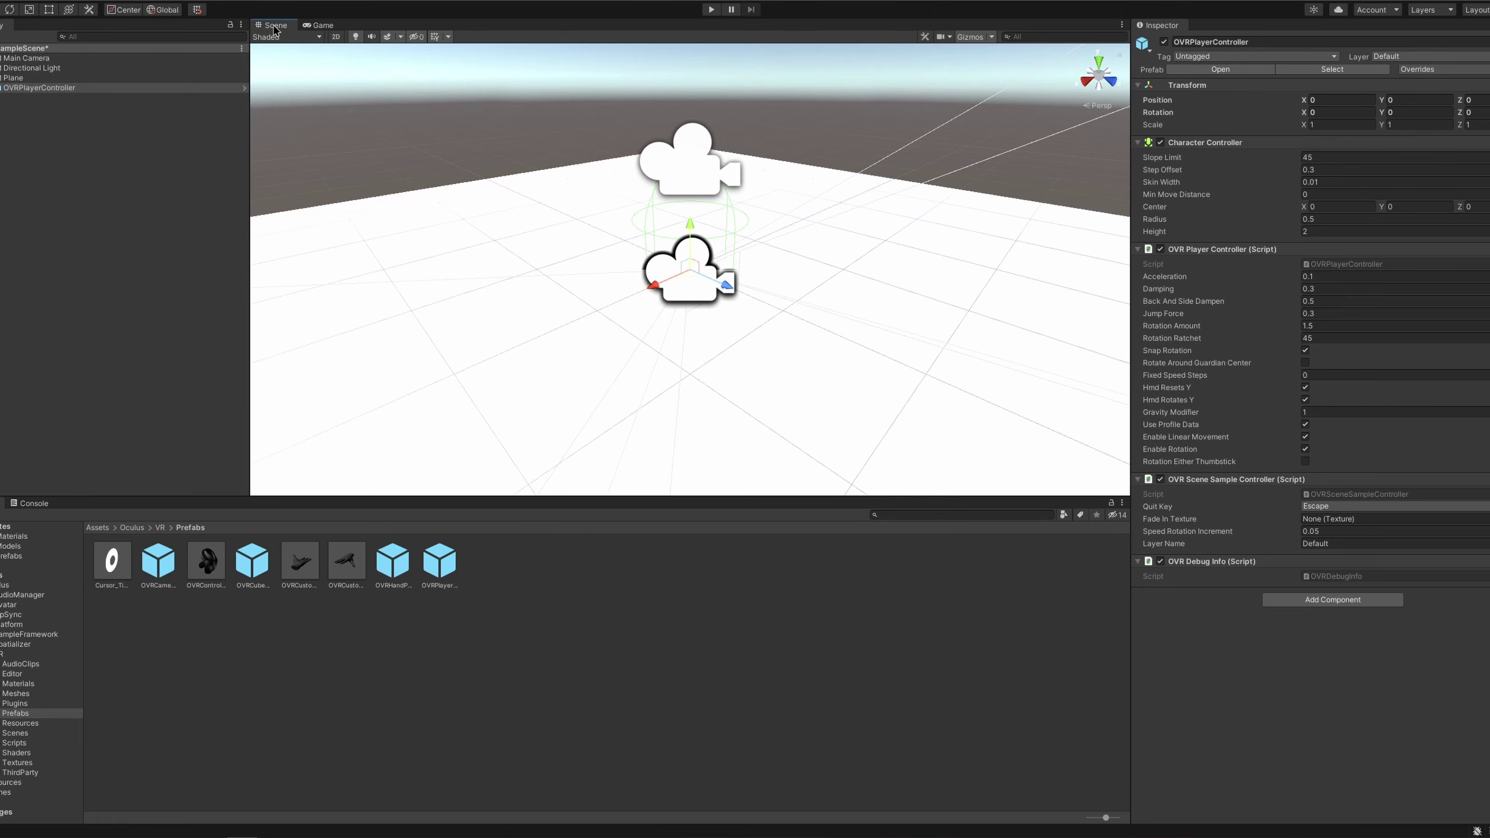
pyautogui.click(44, 59)
pyautogui.press('Delete')
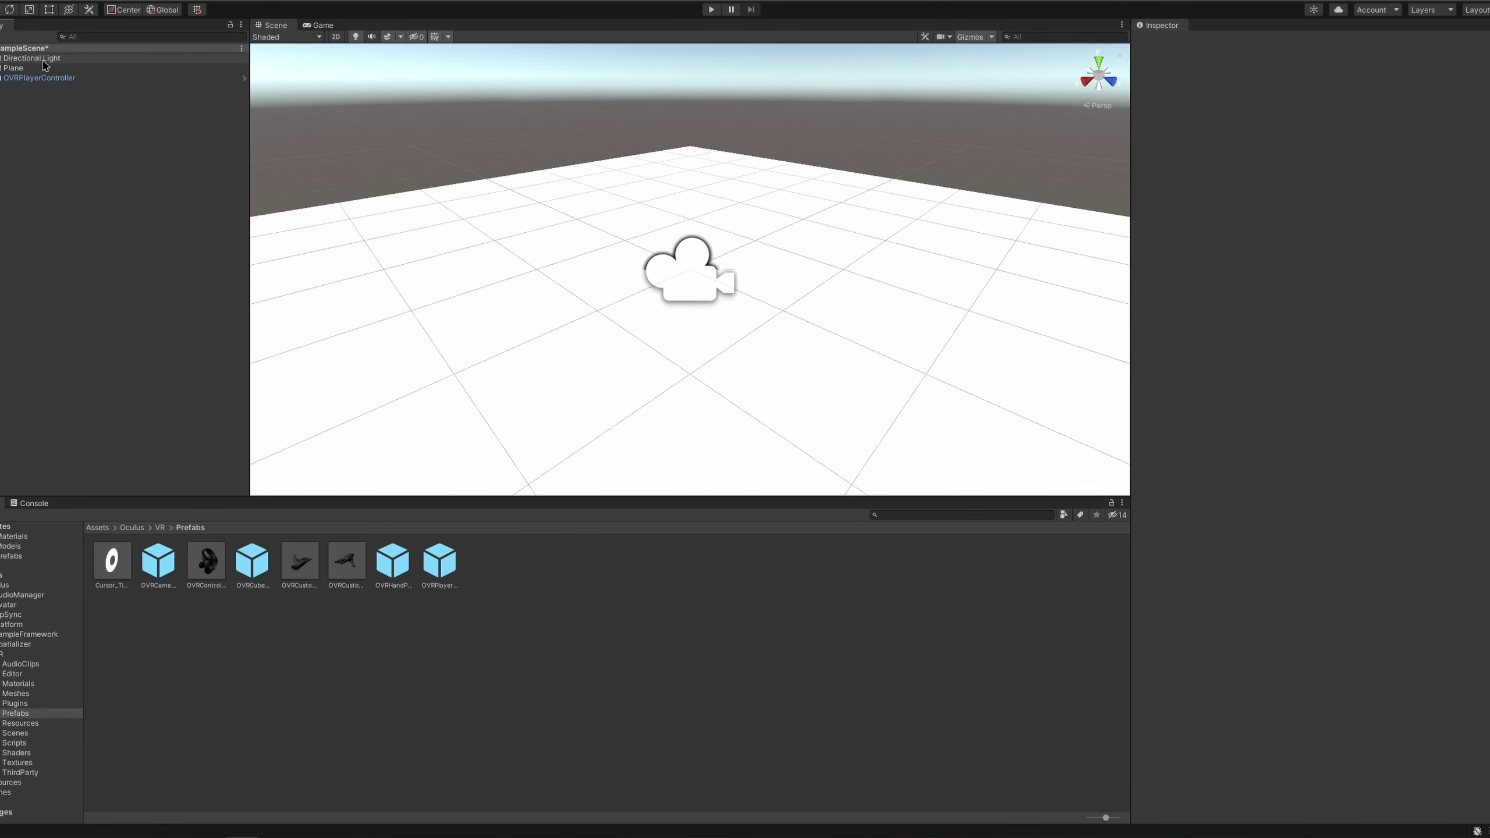
pyautogui.moveTo(296, 143); pyautogui.dragTo(725, 124, button='right')
# Step: Set the OVRPlayerController's Position Y to 2
pyautogui.click(35, 81)
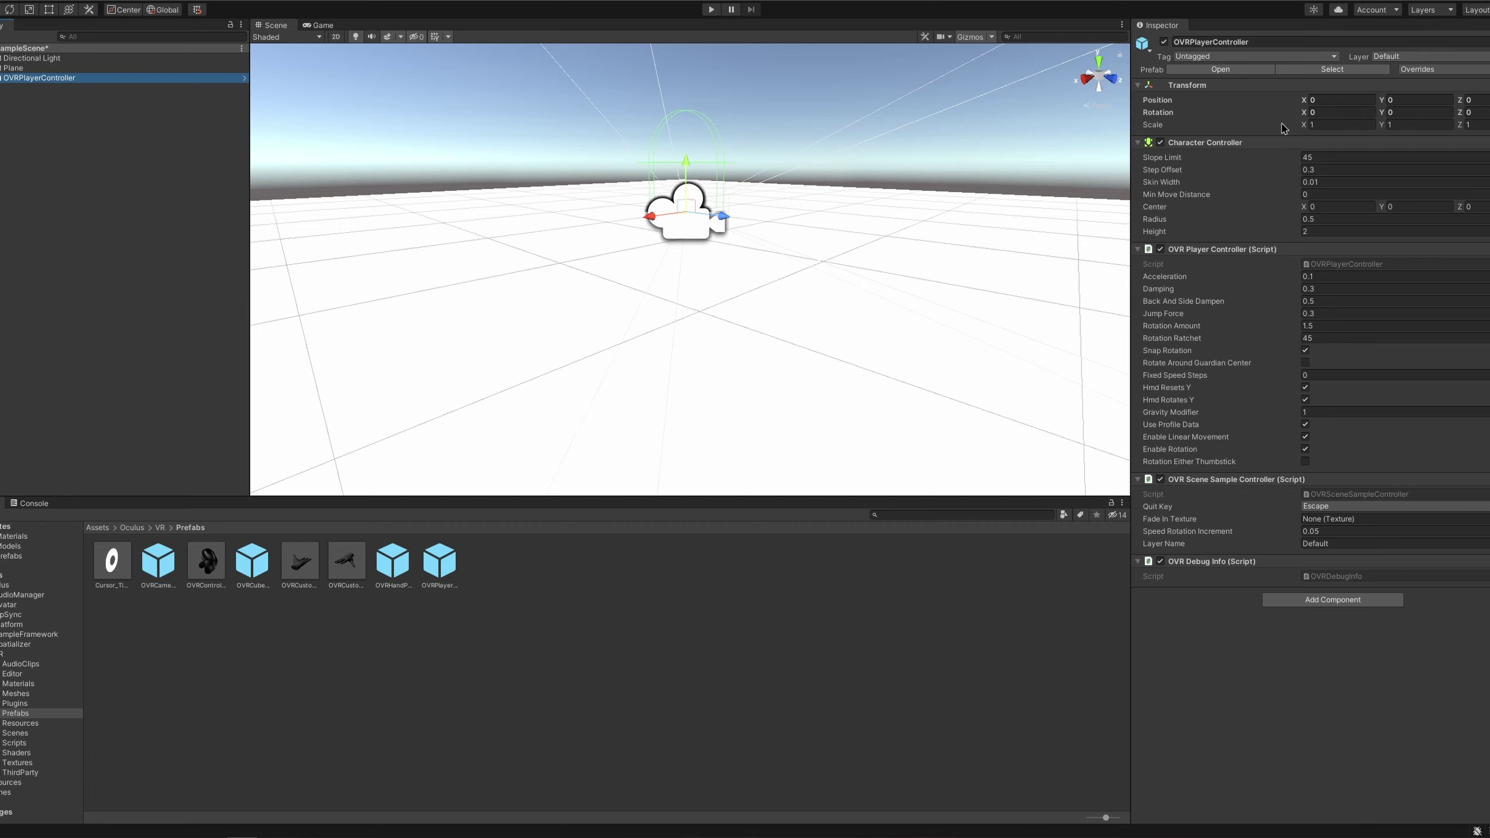
pyautogui.click(1405, 100)
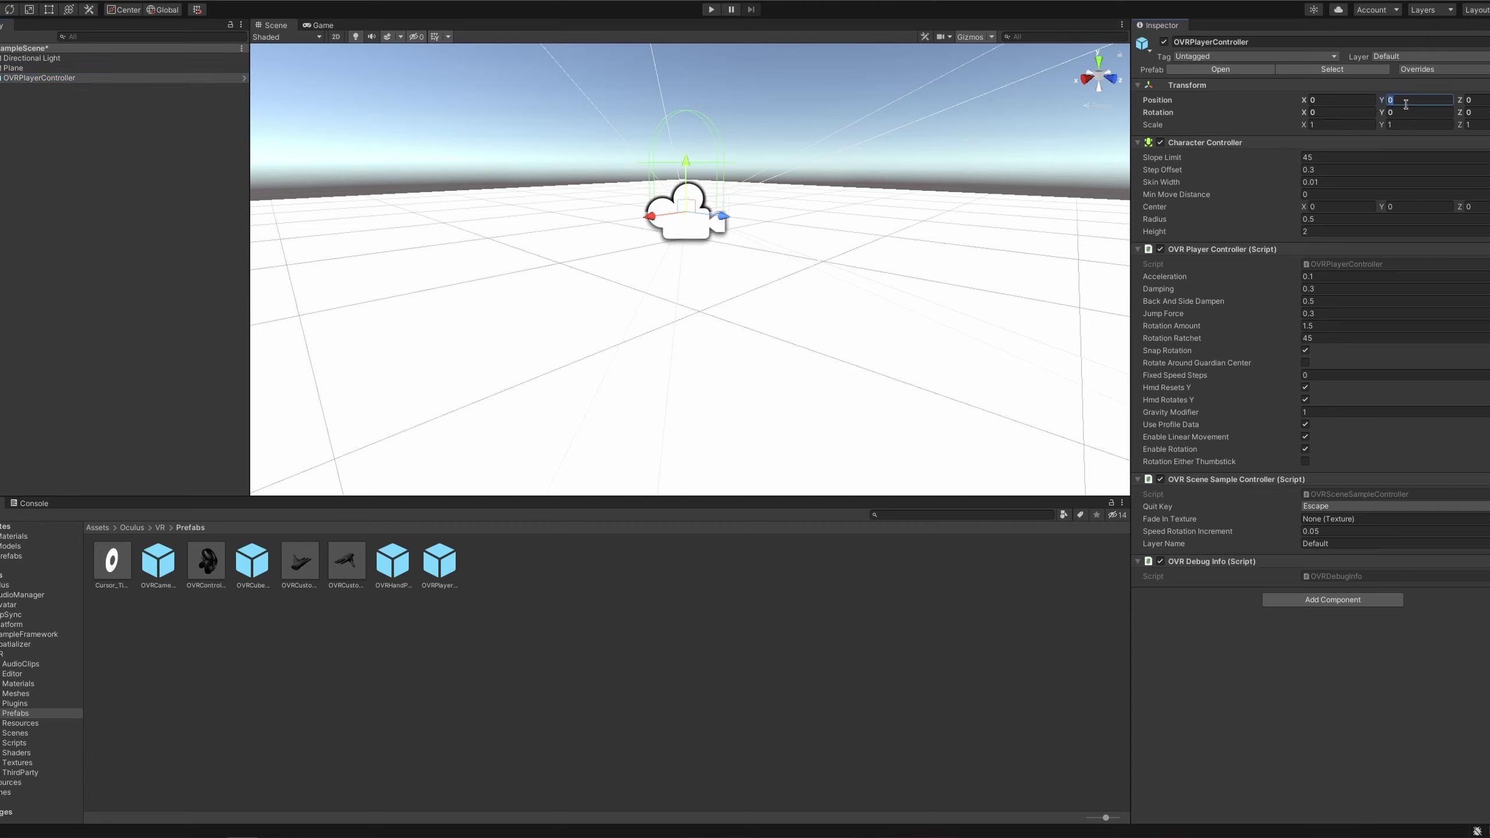
pyautogui.write('2')
pyautogui.scroll(-3, 926, 188)
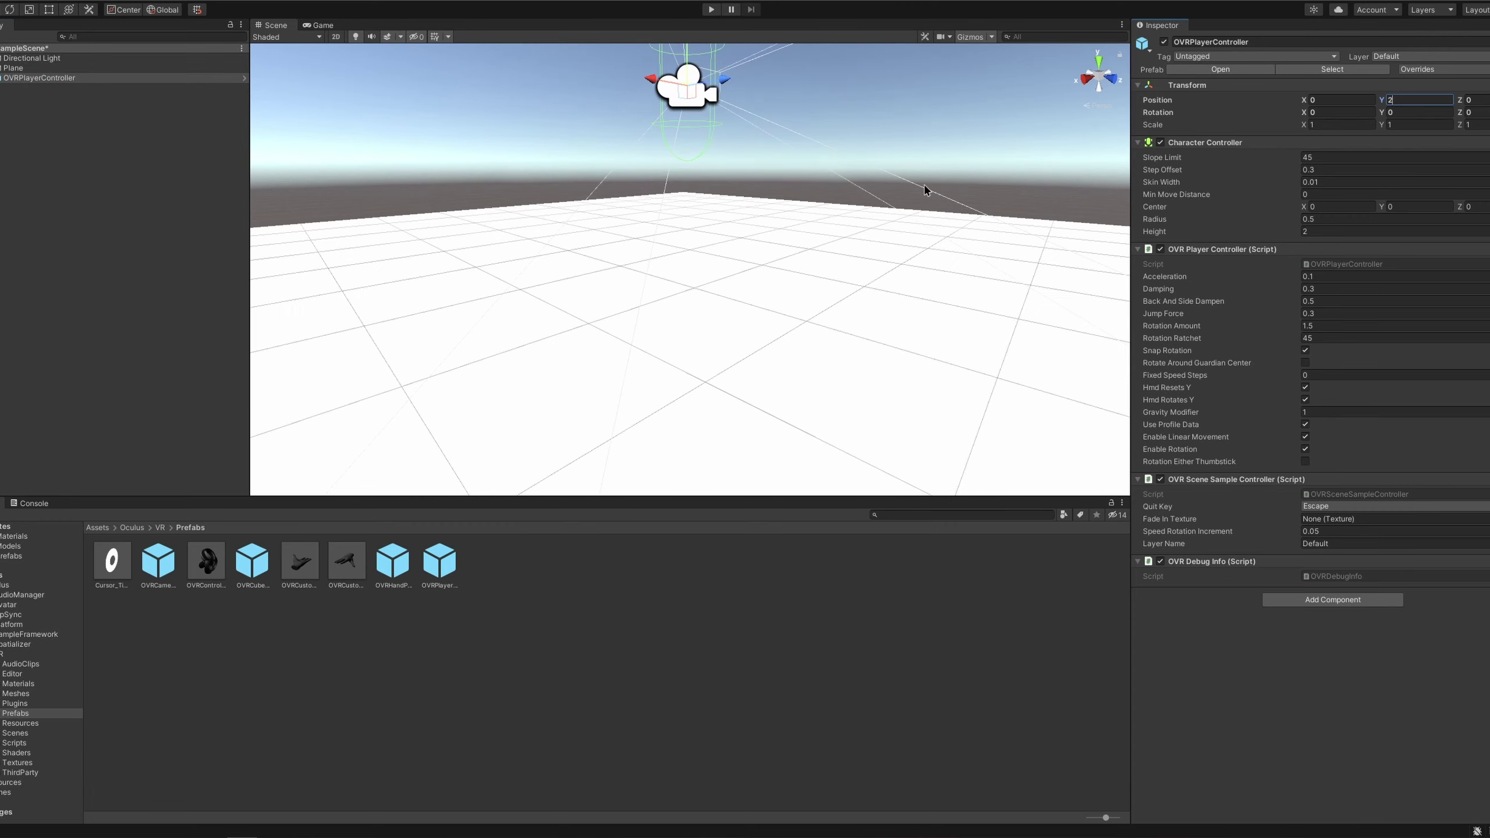
pyautogui.click(911, 183)
pyautogui.scroll(2, 911, 183)
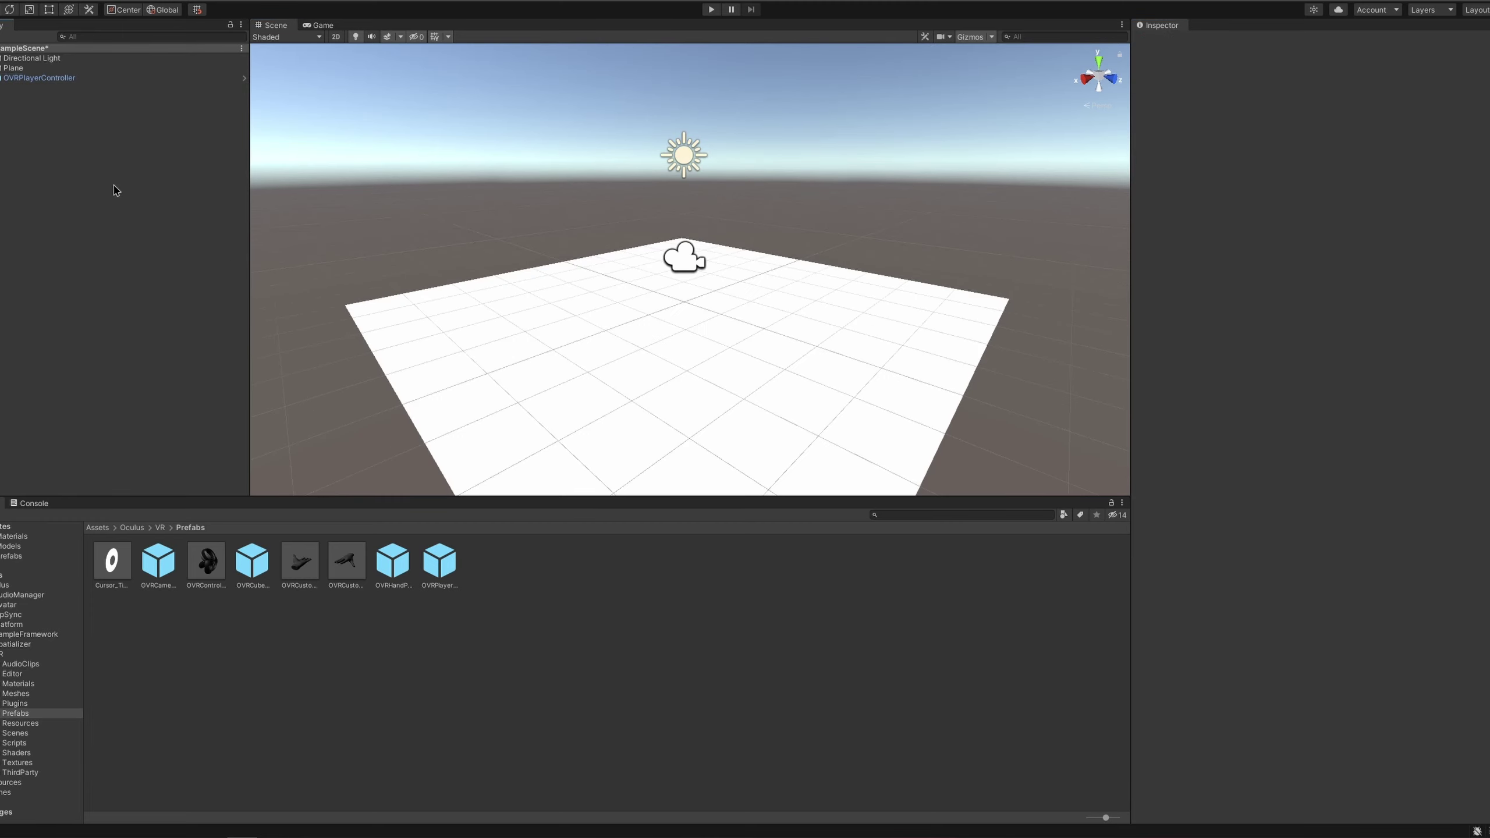
# Step: Set Run Device to Oculus Quest 2 and Build And Run as VrYoutube.apk in Downloads
pyautogui.click(6, 0)
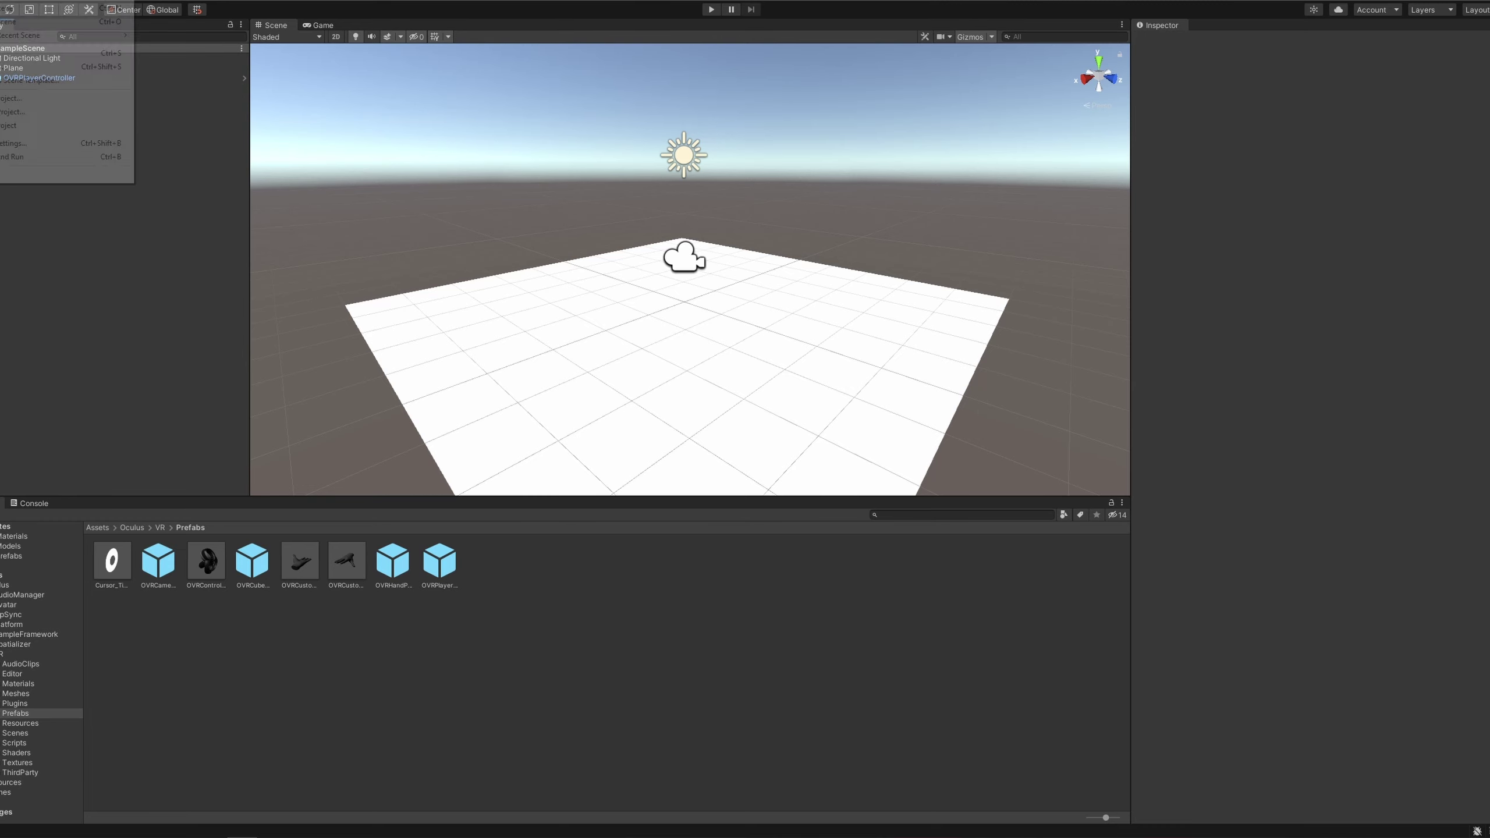
pyautogui.click(12, 143)
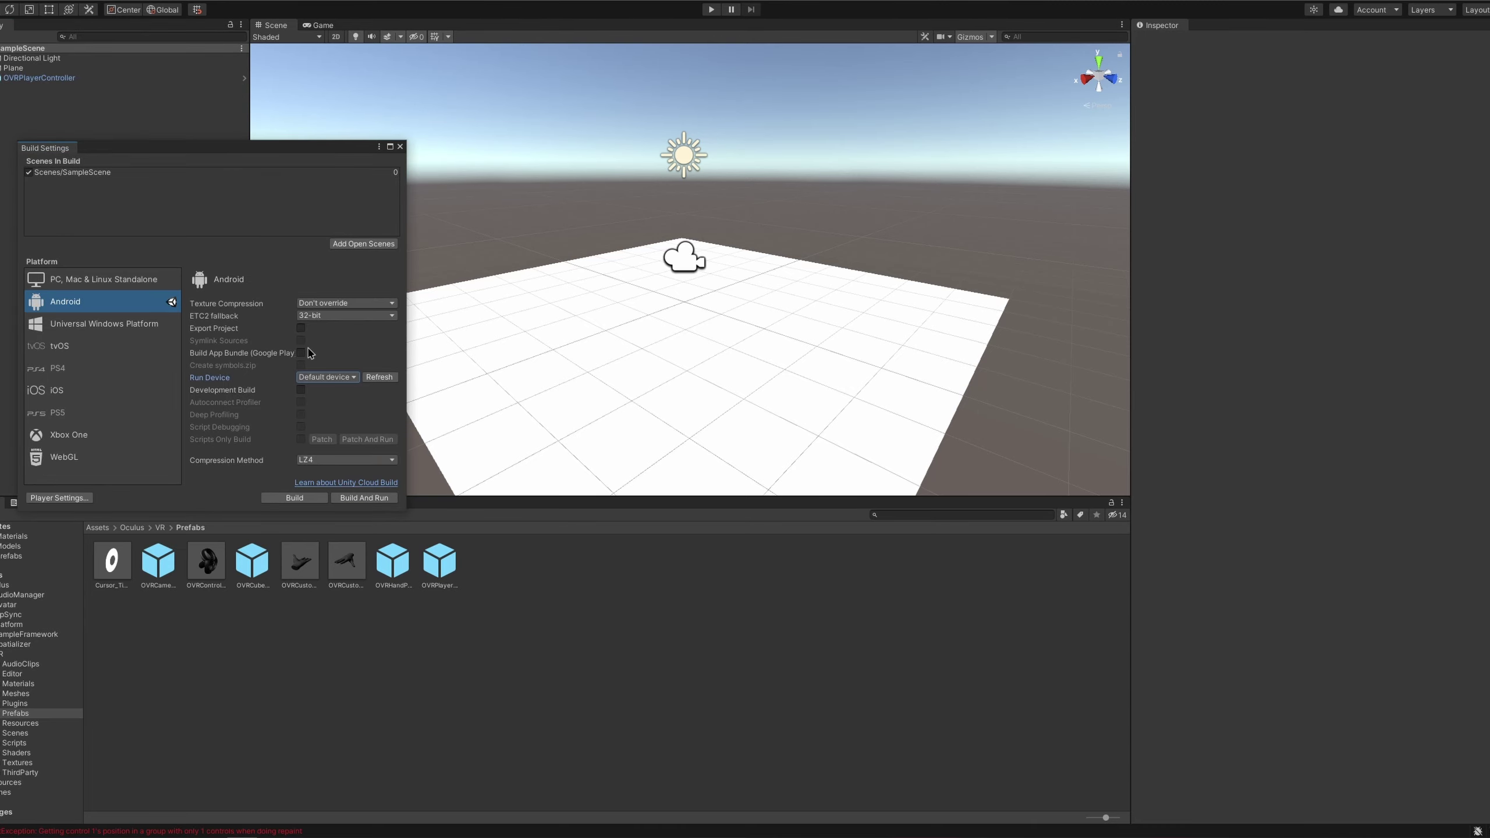
pyautogui.click(338, 373)
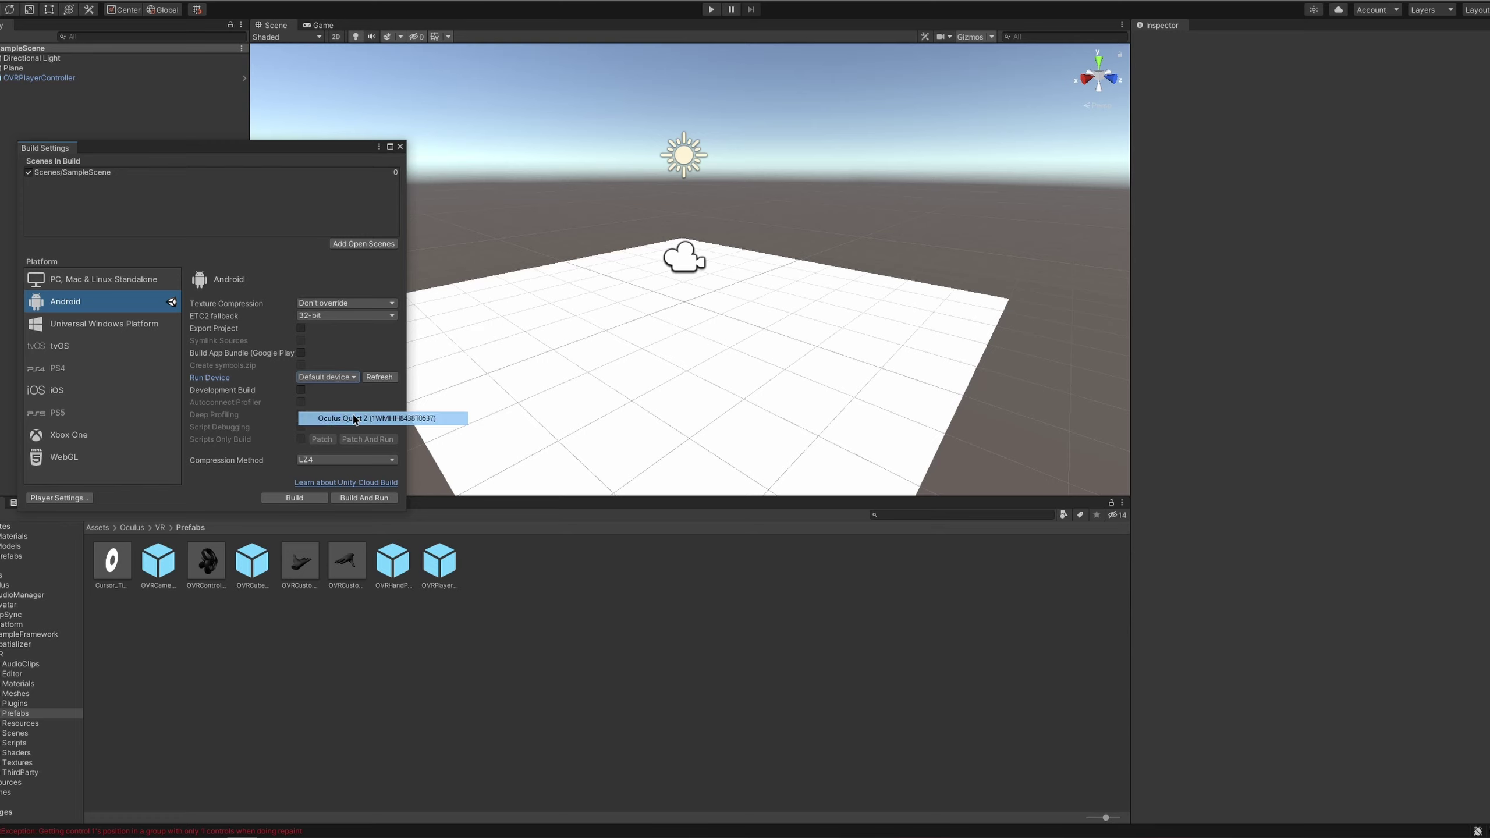
pyautogui.click(353, 417)
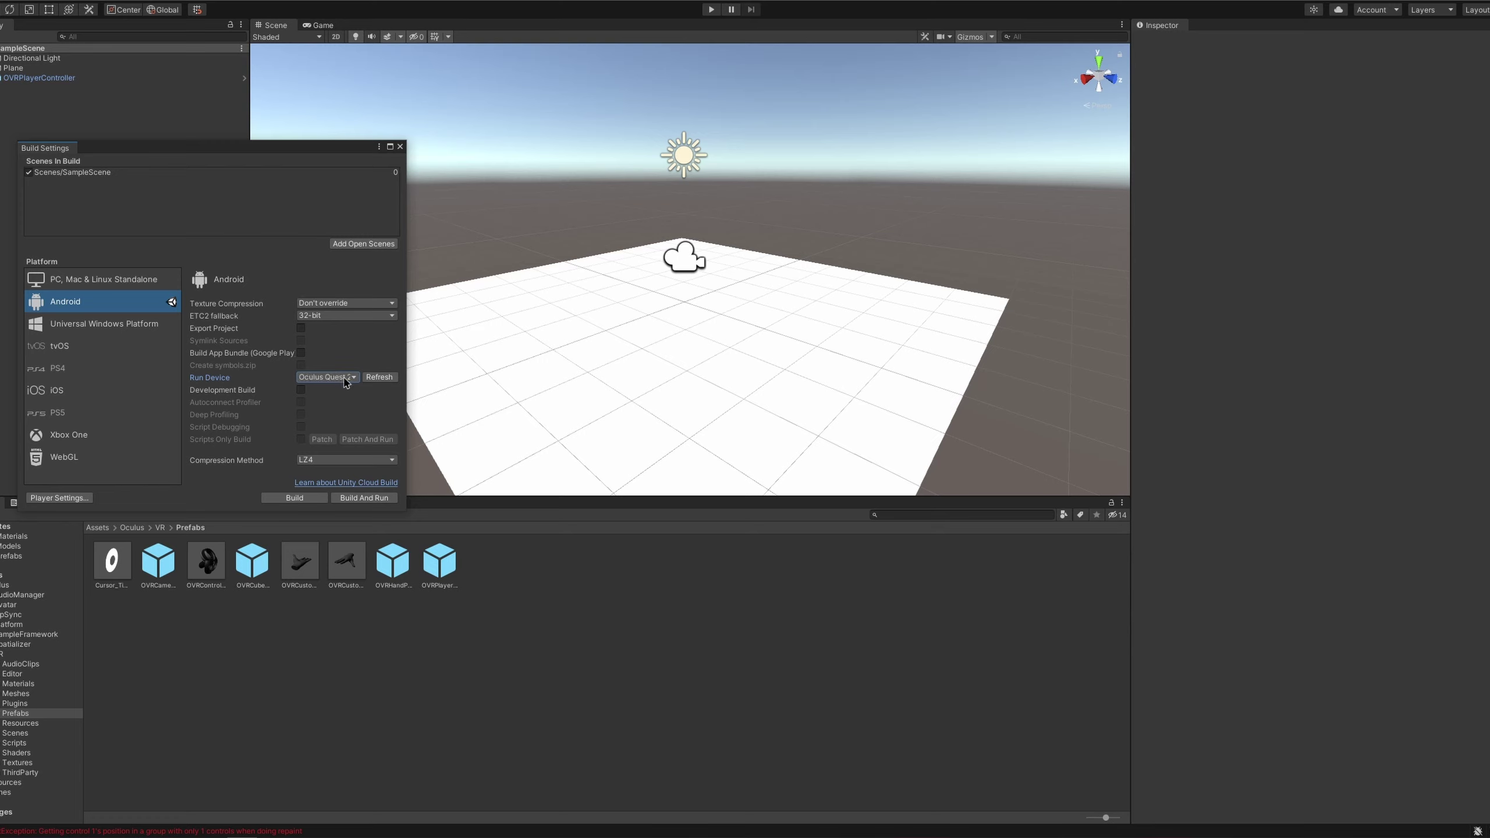
pyautogui.click(315, 499)
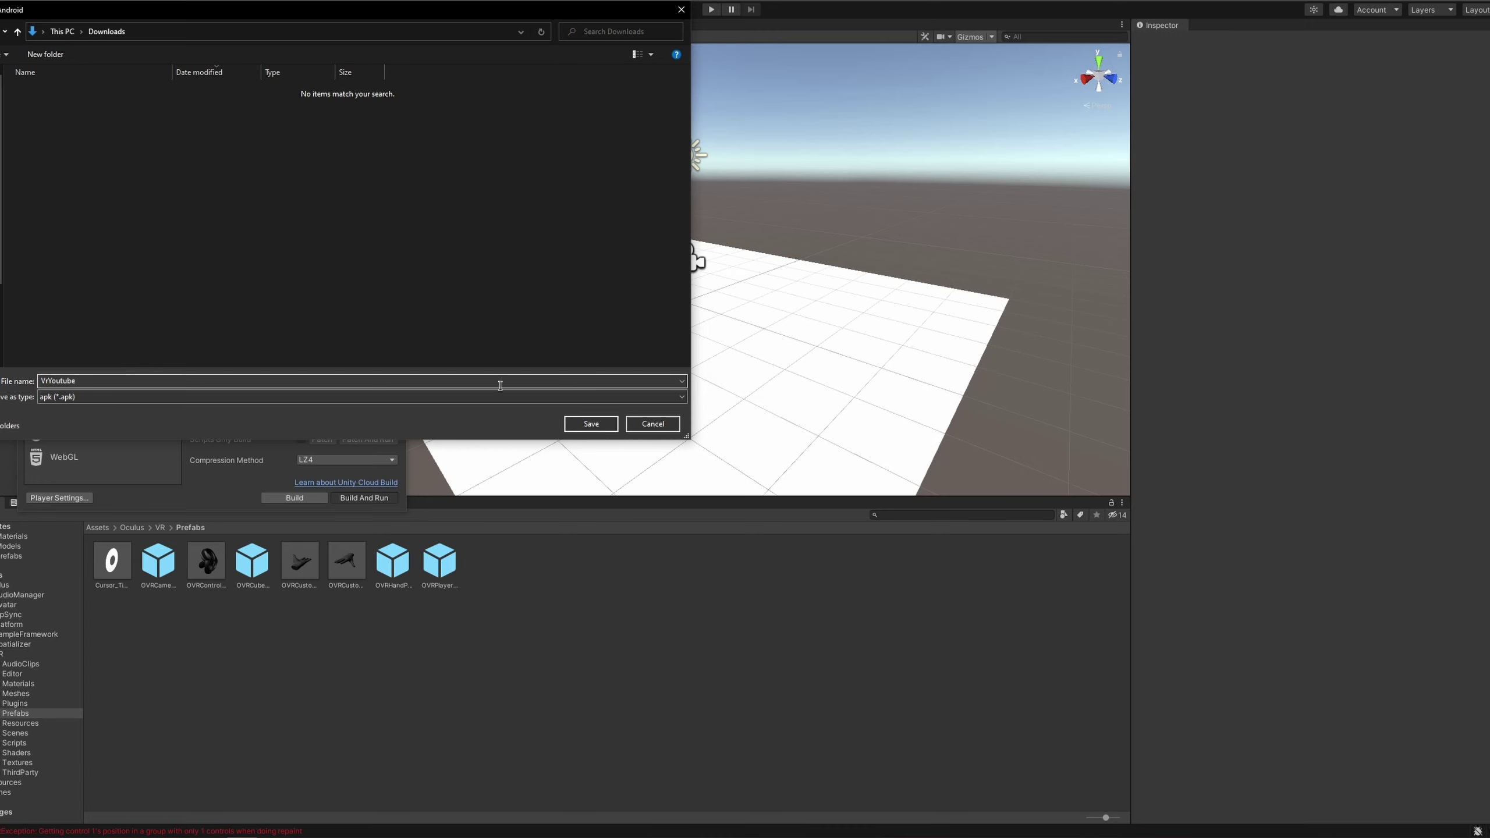
pyautogui.click(578, 423)
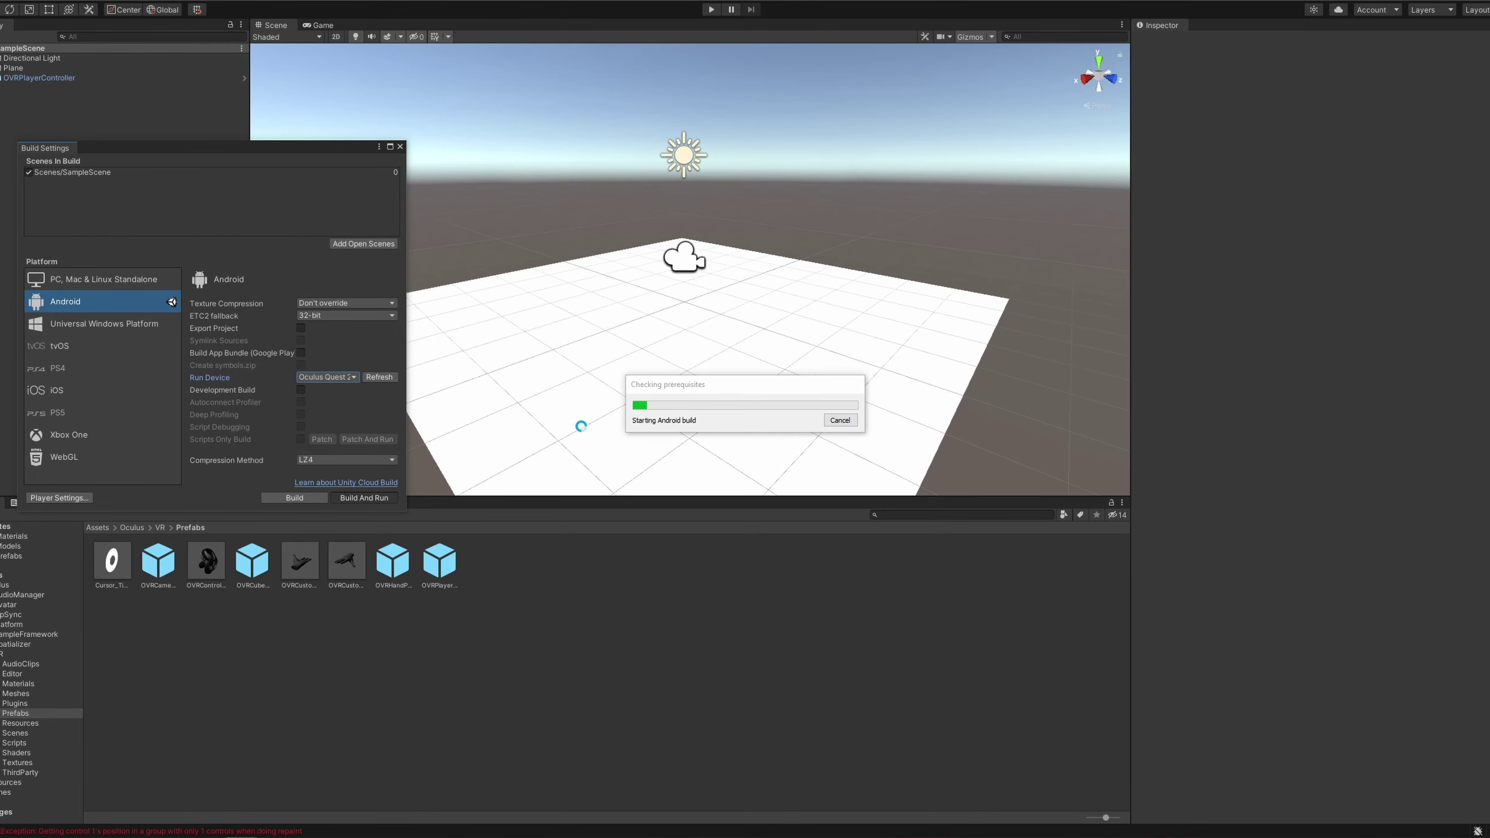